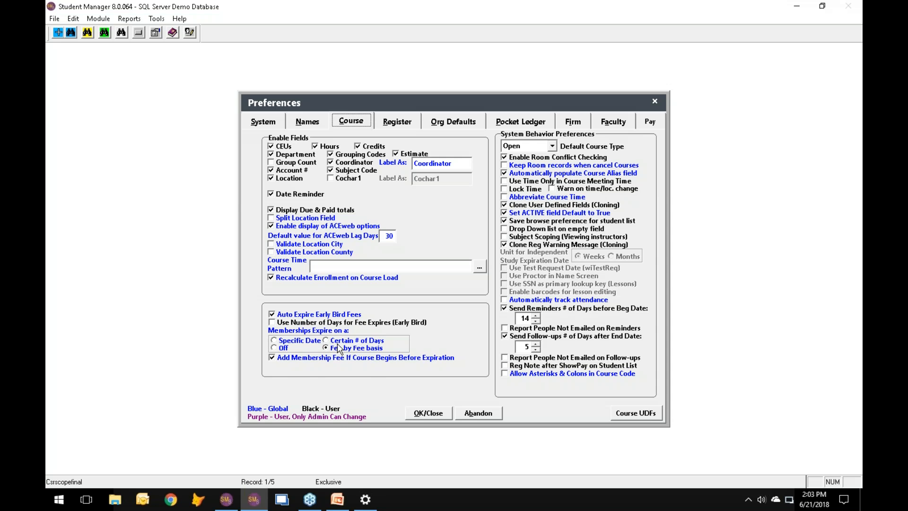
Close the preferences and open the 18ACECLUB membership course from the active course lookup
mouse_move(372, 358)
click(428, 414)
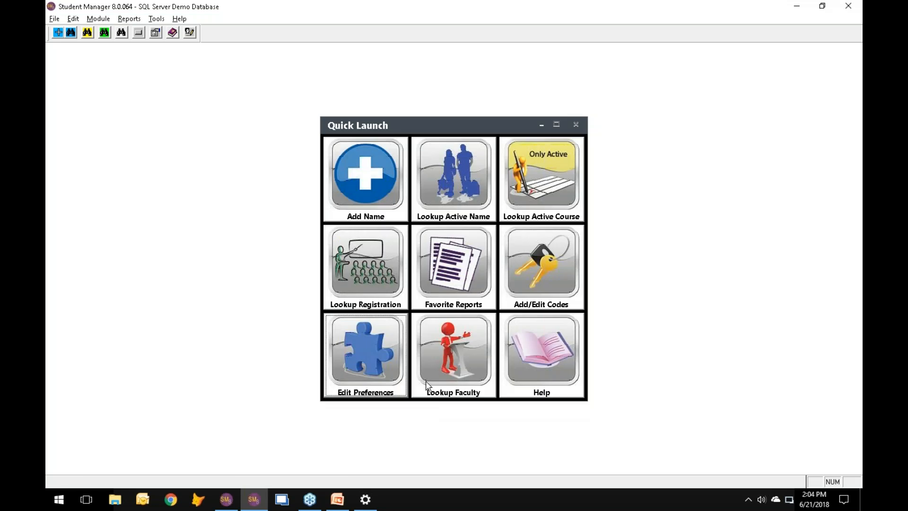
key(alt+Tab)
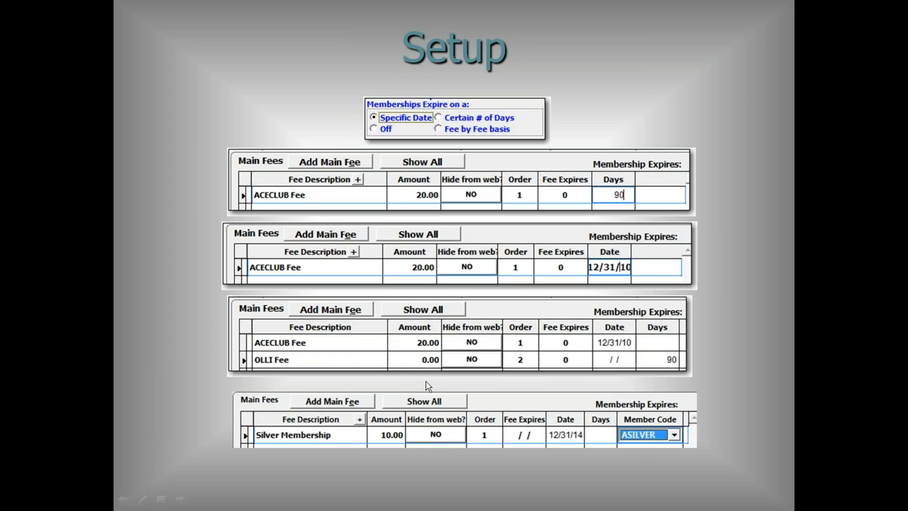
key(alt+Tab)
click(559, 190)
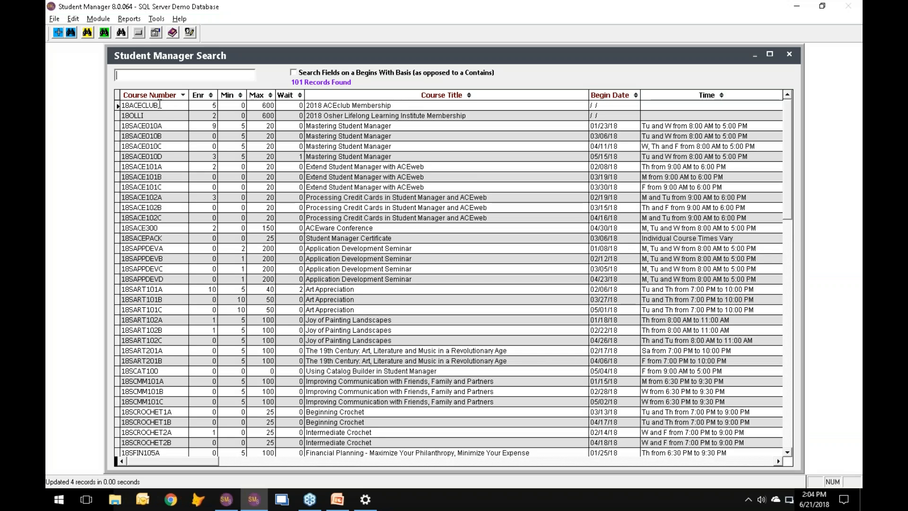
click(165, 105)
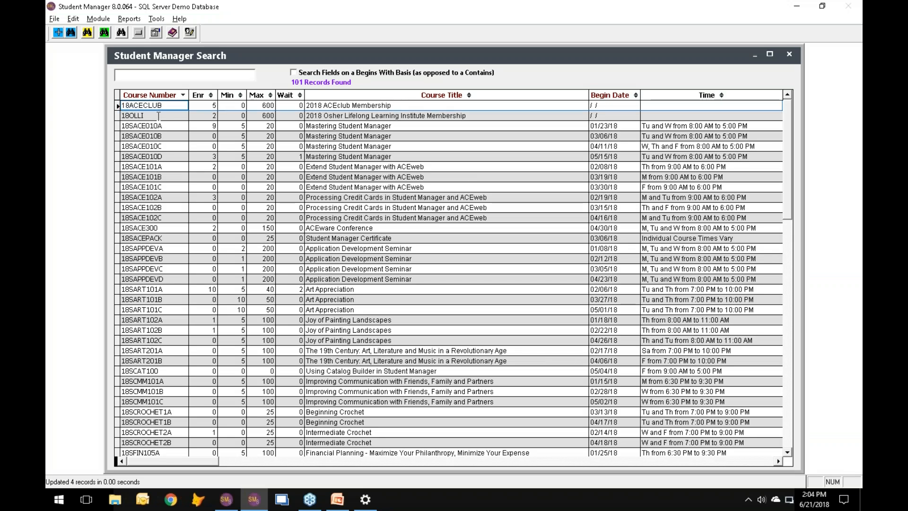
key(Return)
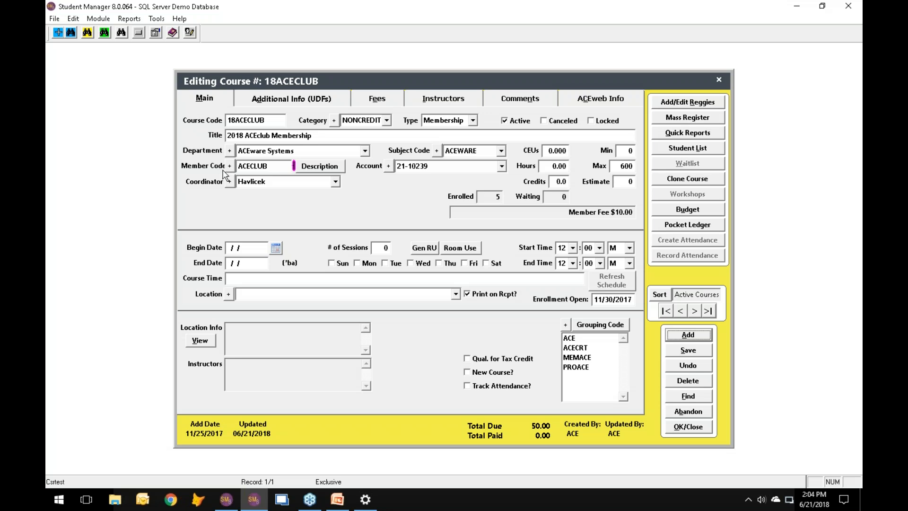
Review the membership course's fees, main details and additional information
mouse_move(256, 170)
click(372, 102)
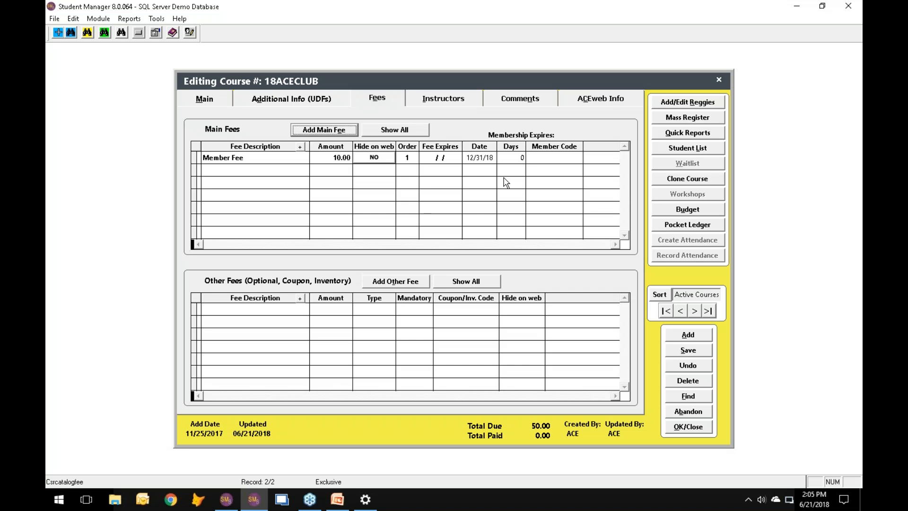
click(213, 98)
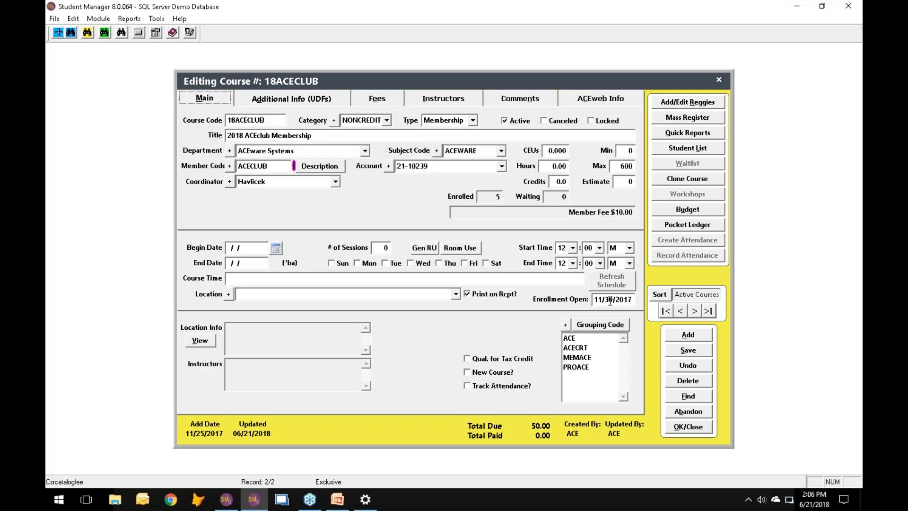
click(330, 103)
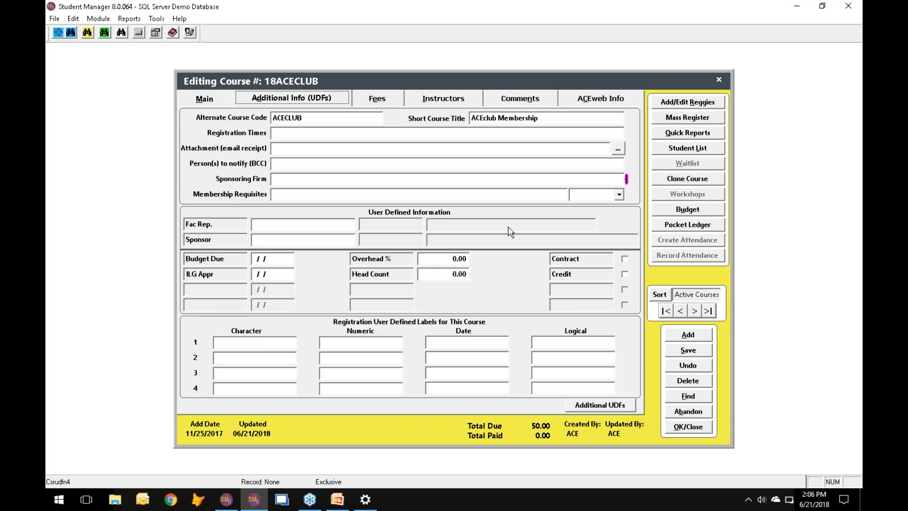
Clear the Member Fee's membership expiration date and set its membership to expire after 365 days
click(379, 101)
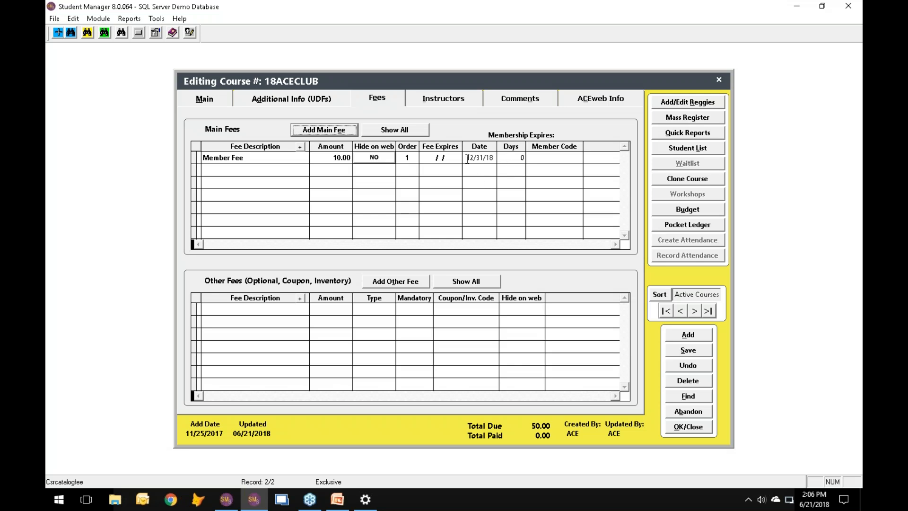
drag(468, 159, 494, 160)
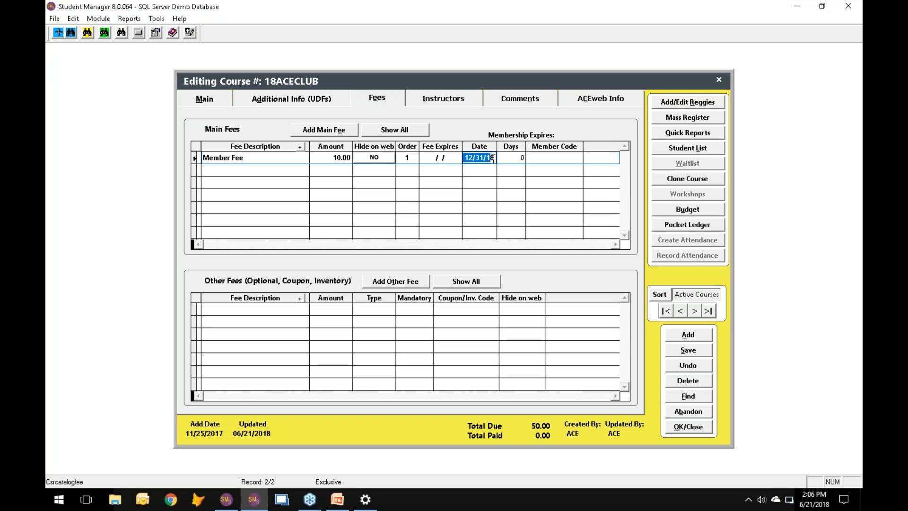
key(Delete)
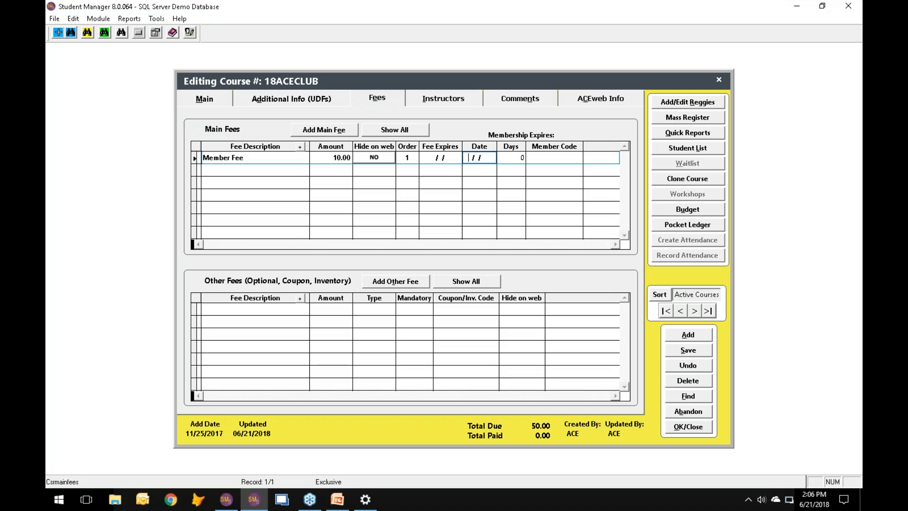
click(515, 157)
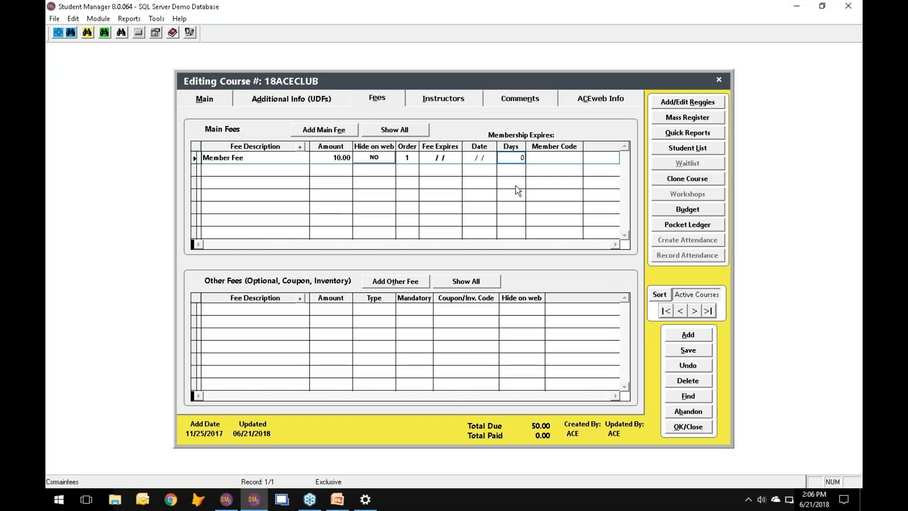
text(365)
View the Member Code choices for the Member Fee and compare the fee settings with the course's main details
click(559, 158)
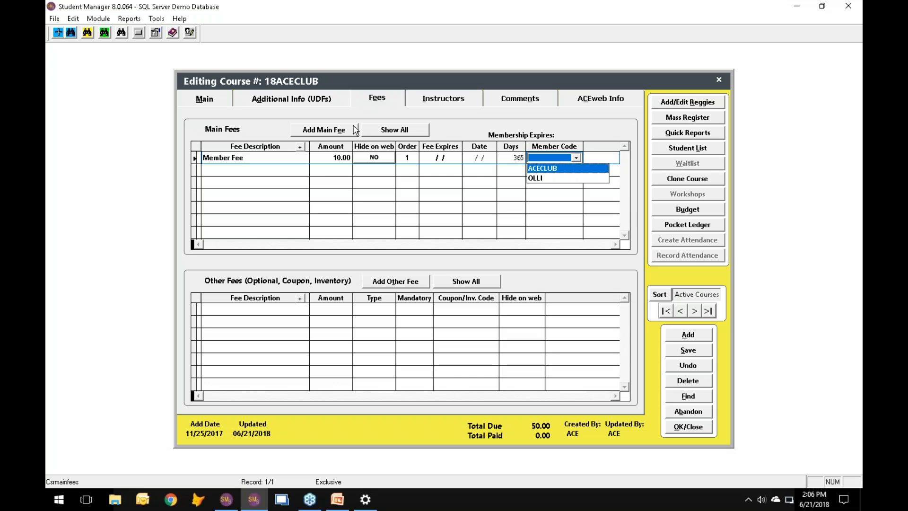
click(211, 101)
click(204, 98)
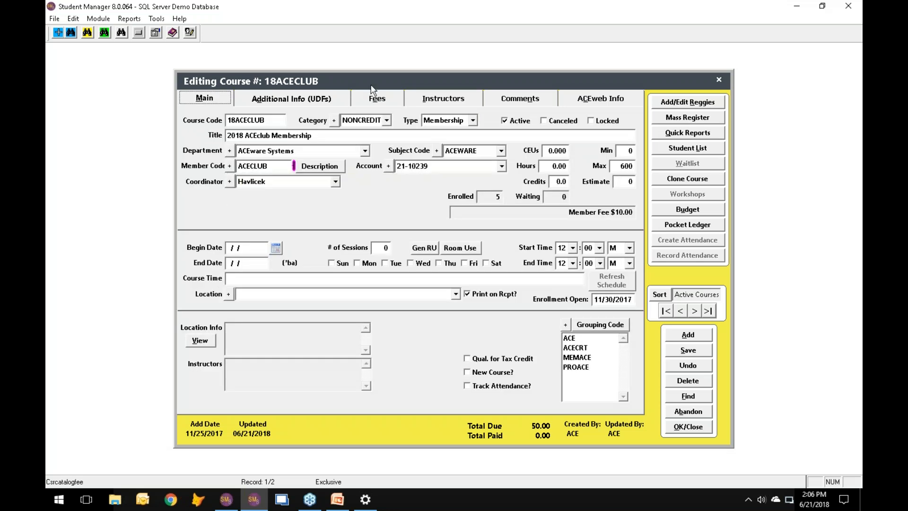
click(390, 105)
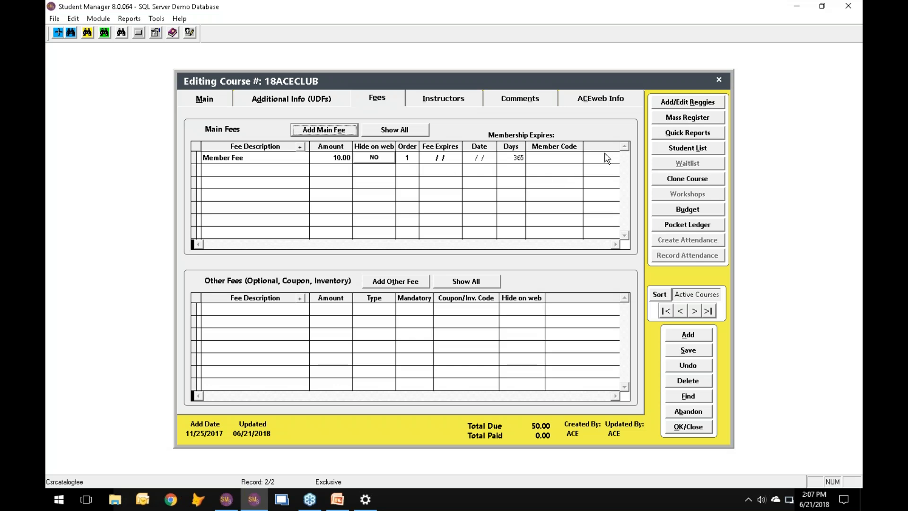
click(204, 98)
mouse_move(251, 176)
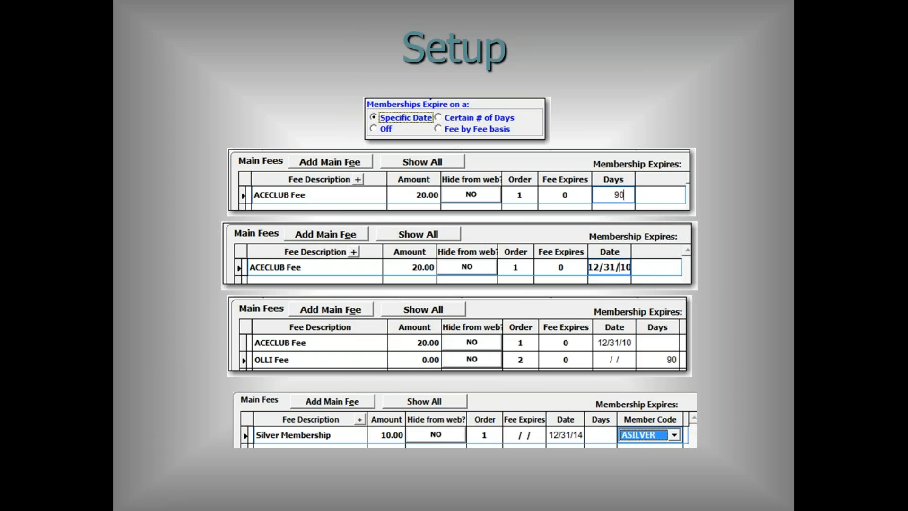
key(Right)
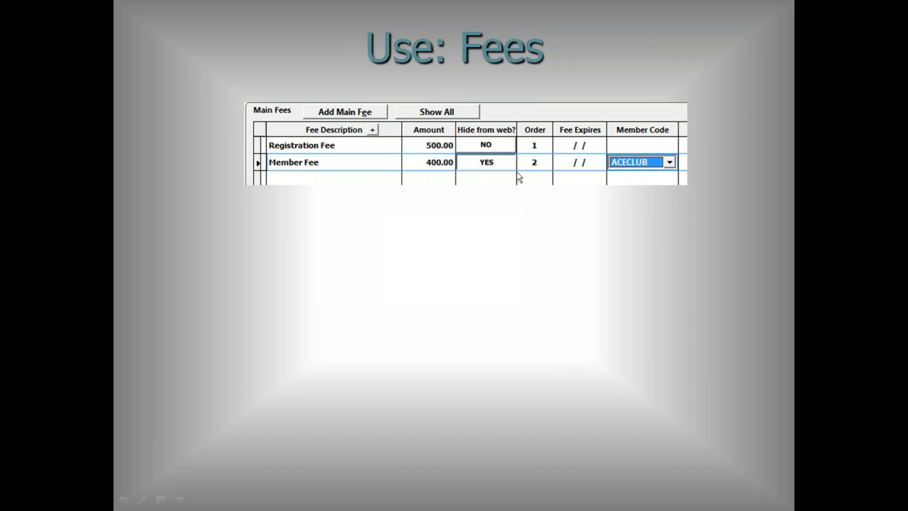
Find and open course 18SACE010A, Mastering Student Manager, and display its fees
key(alt+Tab)
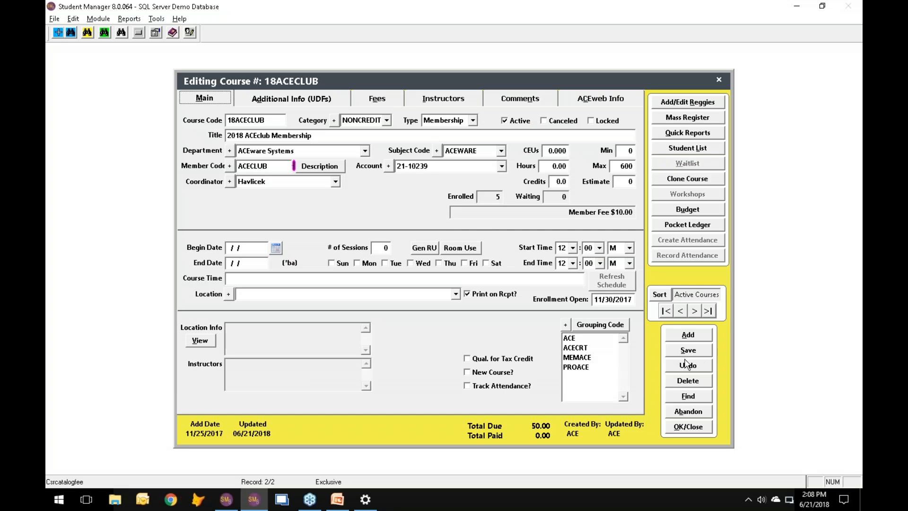
click(690, 397)
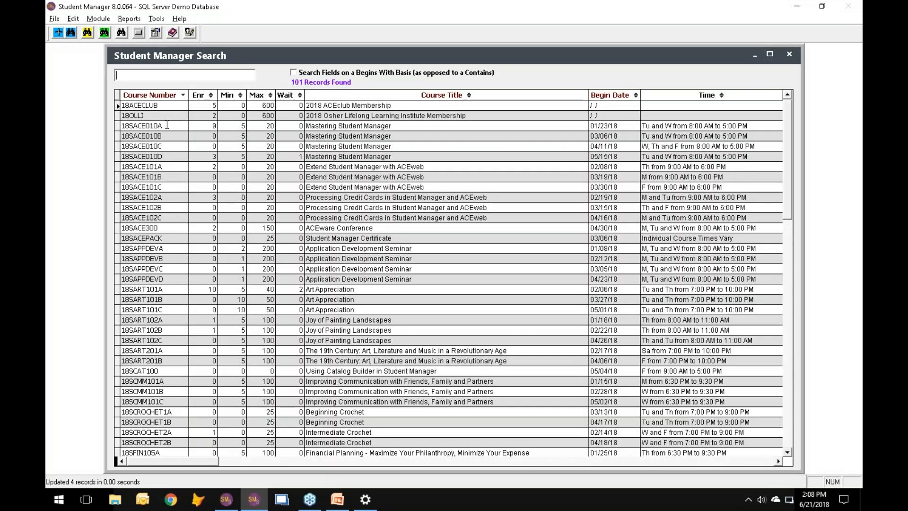
double_click(167, 125)
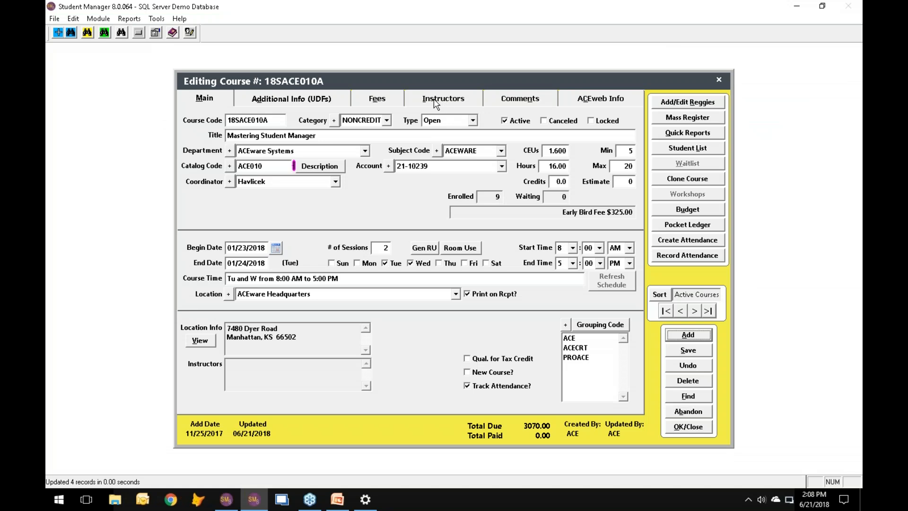
click(397, 99)
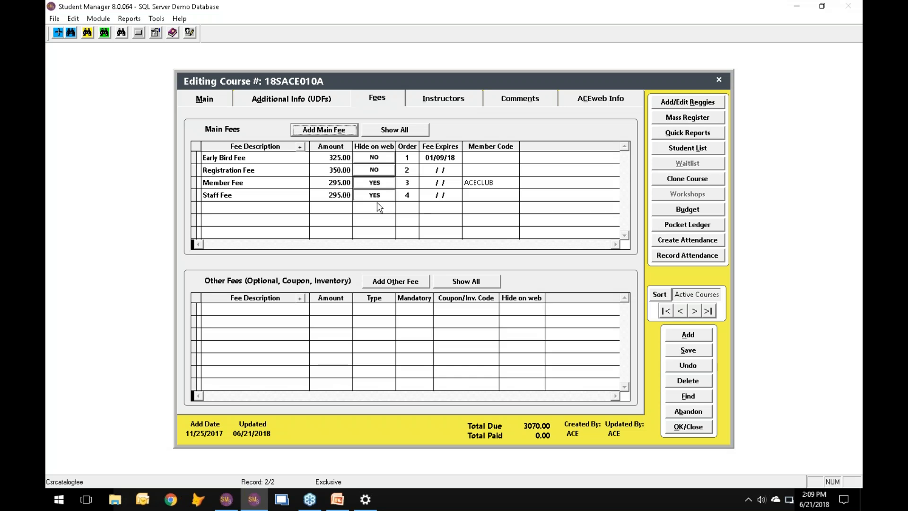
Try a Staff Fee amount of 300 for the course and undo the change
click(332, 195)
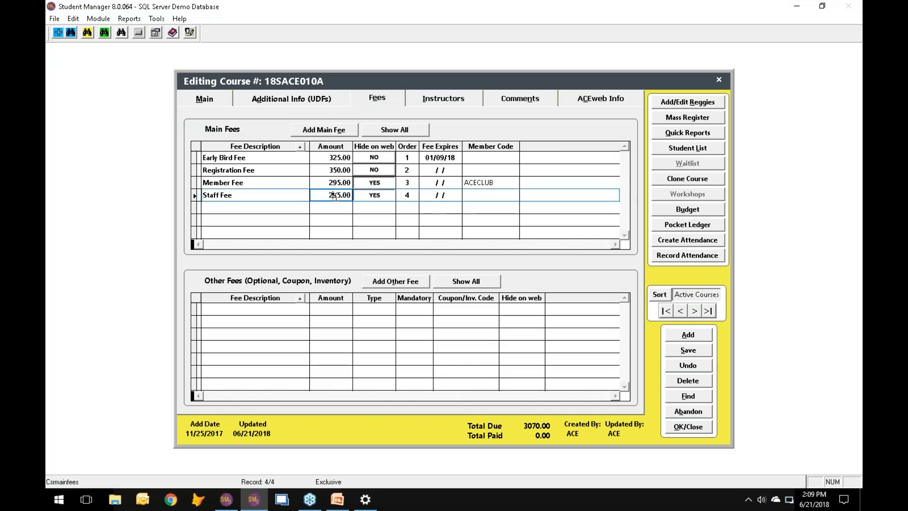
text(8)
text(300)
click(690, 366)
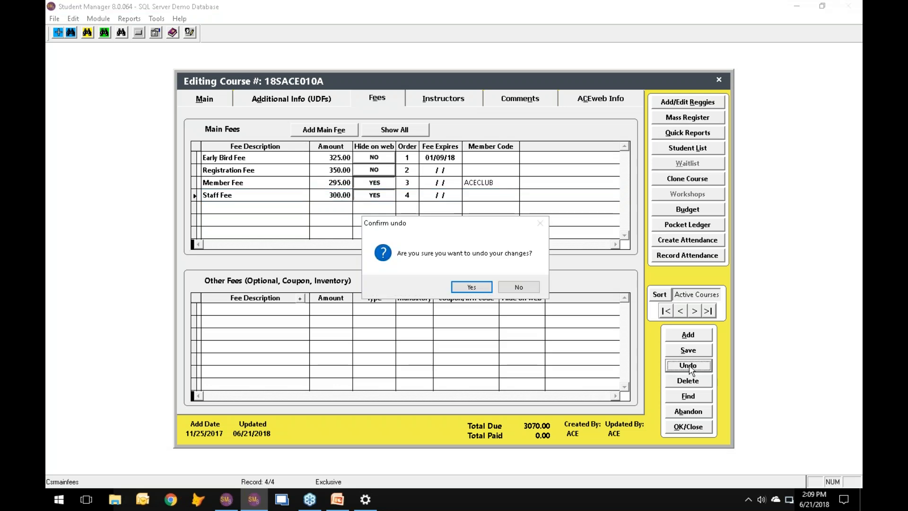
click(452, 289)
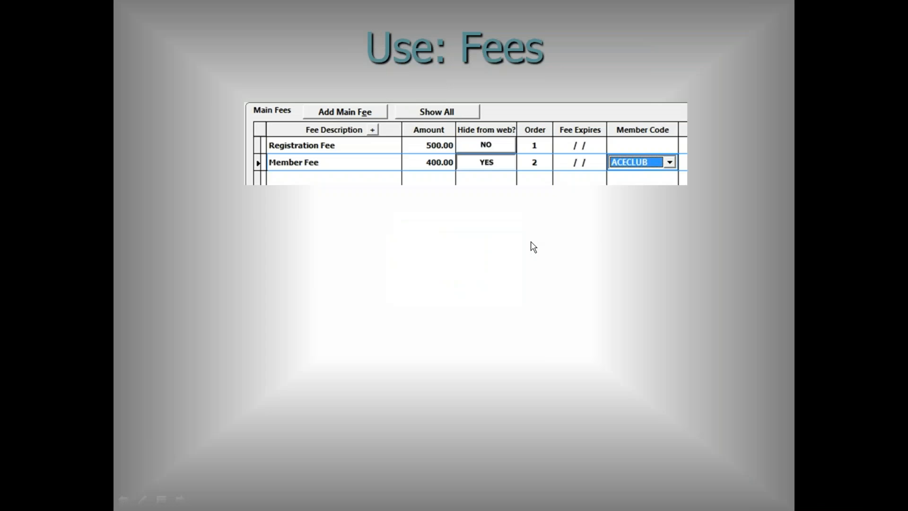
Find and open course 18SART102A, Joy of Painting Landscapes
click(535, 234)
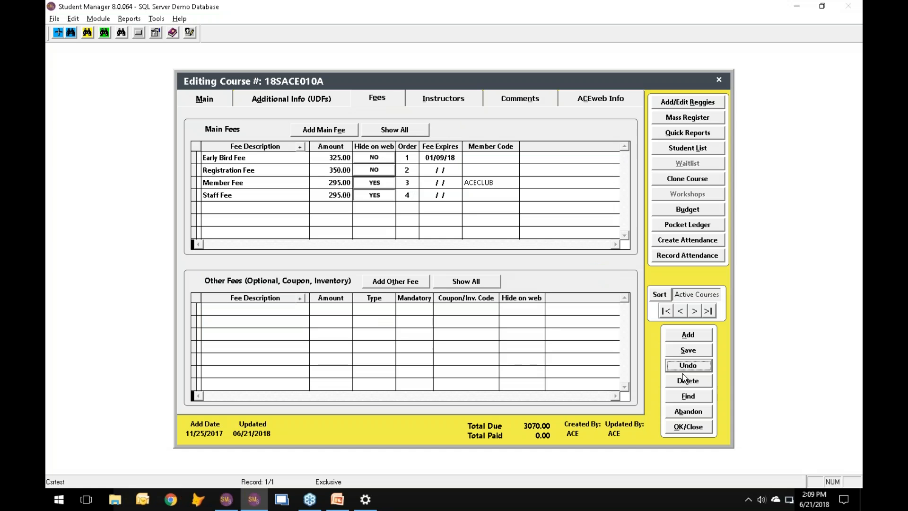
click(694, 397)
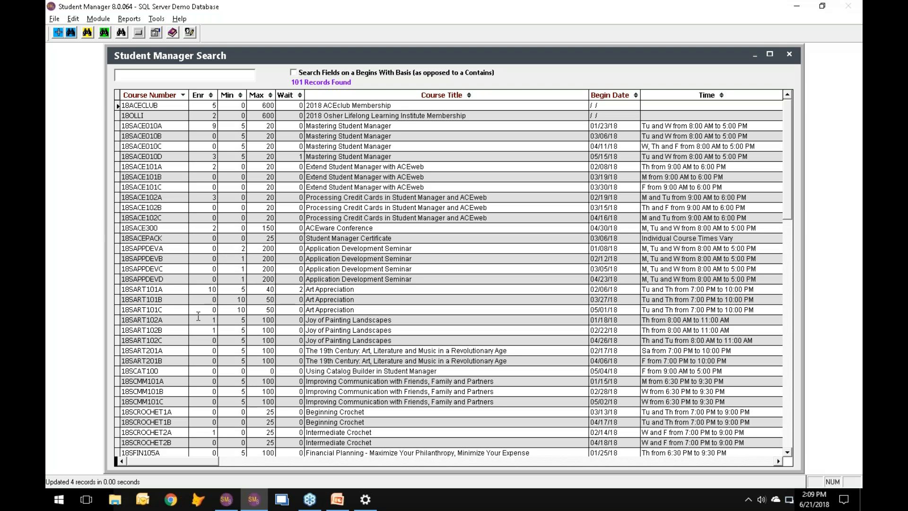
click(174, 323)
double_click(174, 325)
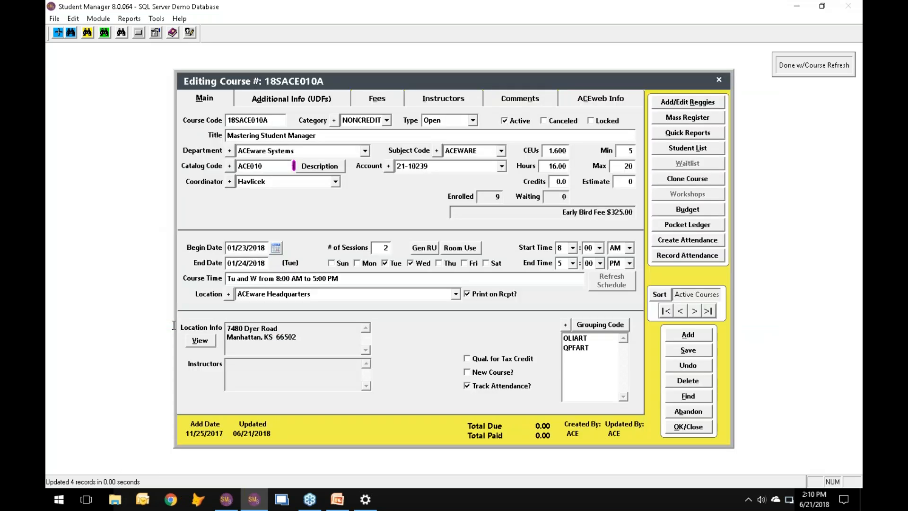
Add ACECLUB to the course's membership requisites alongside OLLI
click(307, 98)
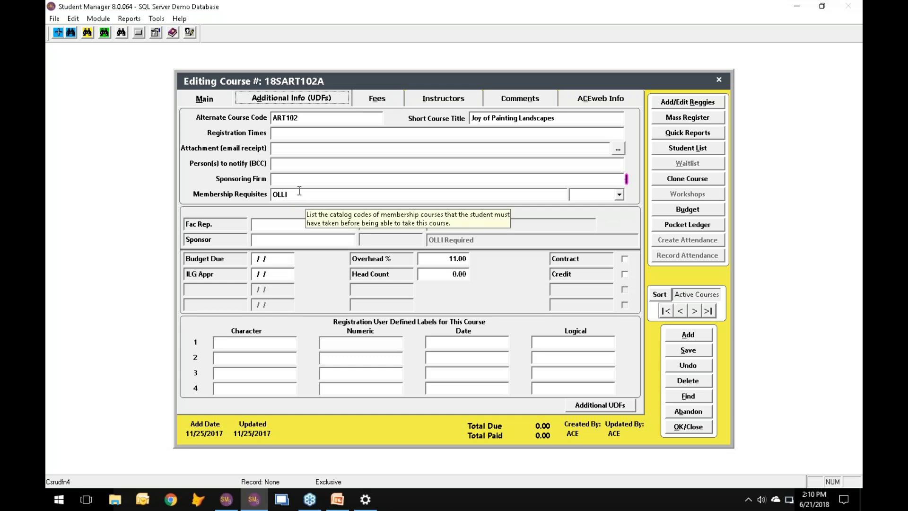
click(620, 195)
click(605, 206)
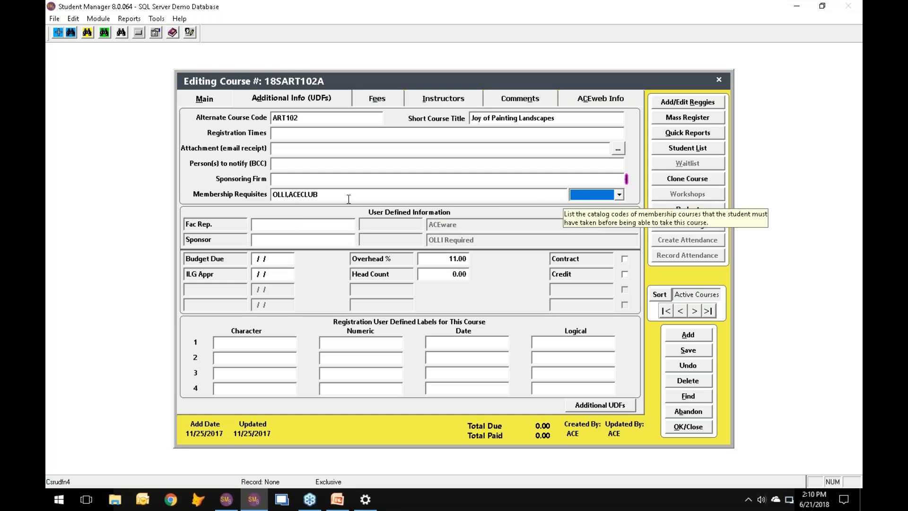
Try appending ",JDFJA" to the membership requisites and remove it again
click(331, 195)
text(,JDFJA)
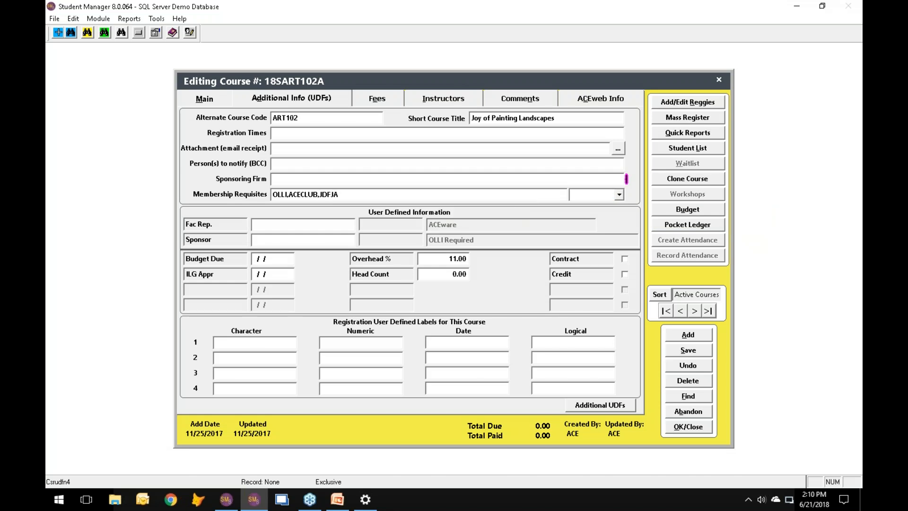
key(BackSpace)
key(BackSpace)
key(BackSpace)
key(BackSpace)
key(BackSpace)
key(BackSpace)
Find and reopen the 18ACECLUB membership course and display its fees
key(alt+Tab)
click(689, 399)
double_click(167, 108)
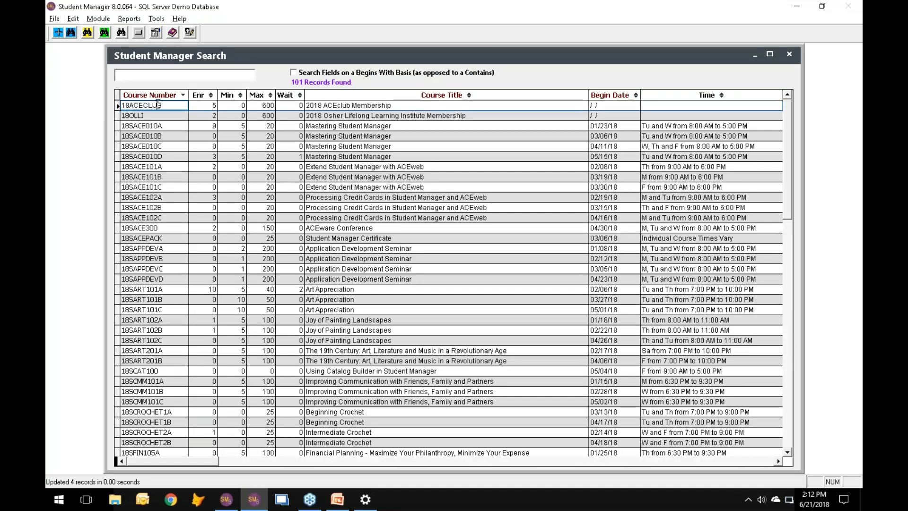
click(381, 101)
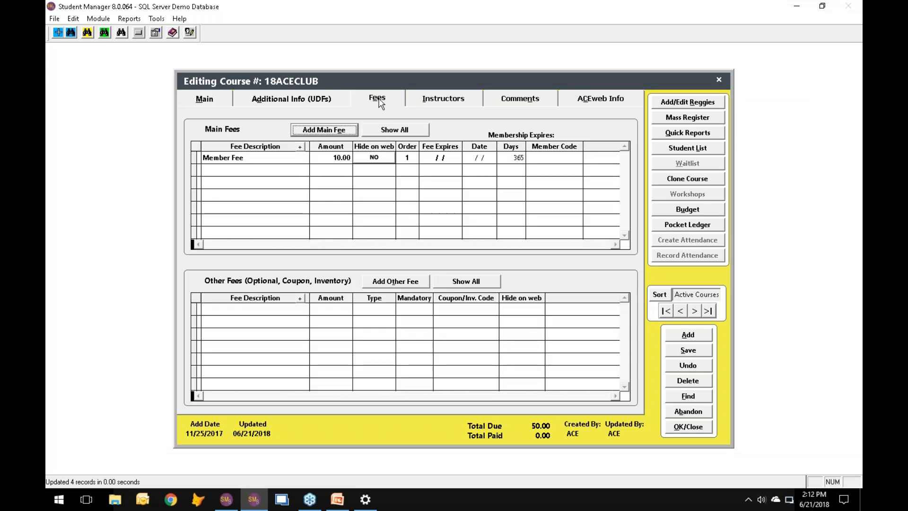
Add a second main fee to the membership course with the description Group Rate
click(322, 134)
click(247, 170)
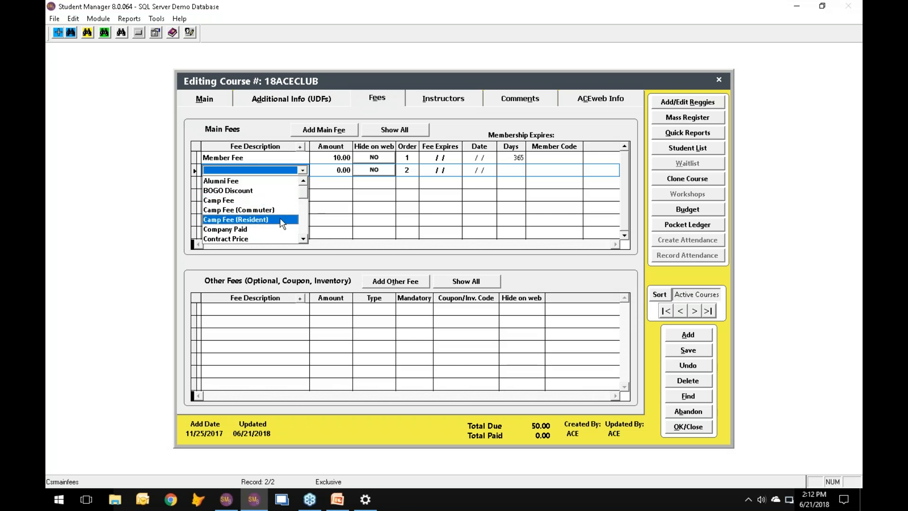
click(306, 224)
click(305, 223)
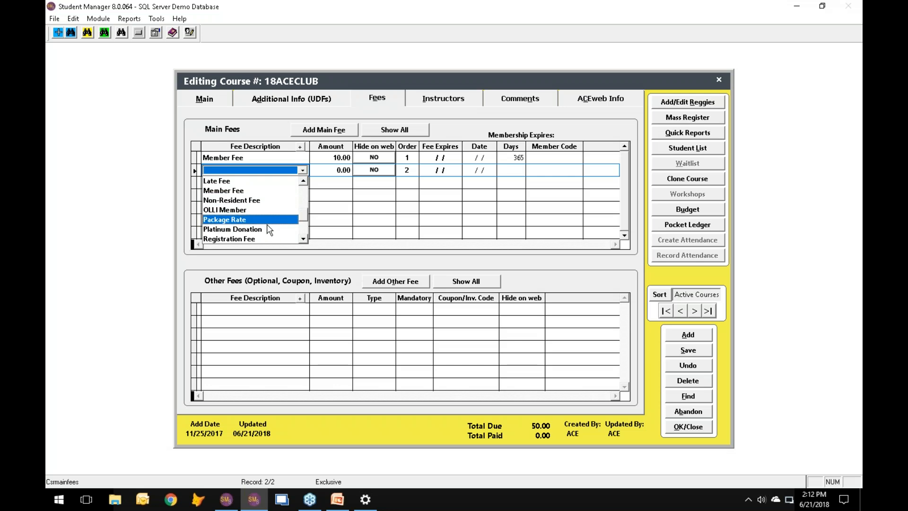
click(304, 206)
click(237, 229)
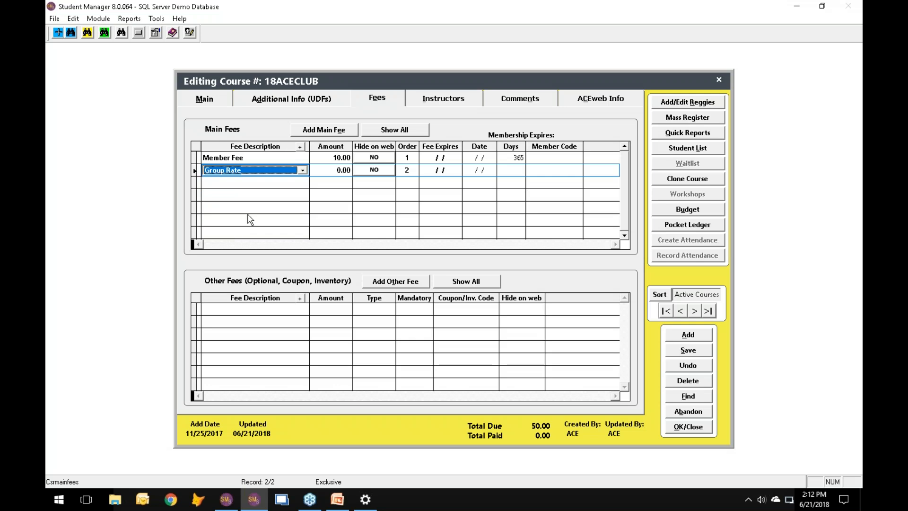
Set the Group Rate amount to 15.00 and the Member Fee's membership expiration date to 12/31/18
key(Tab)
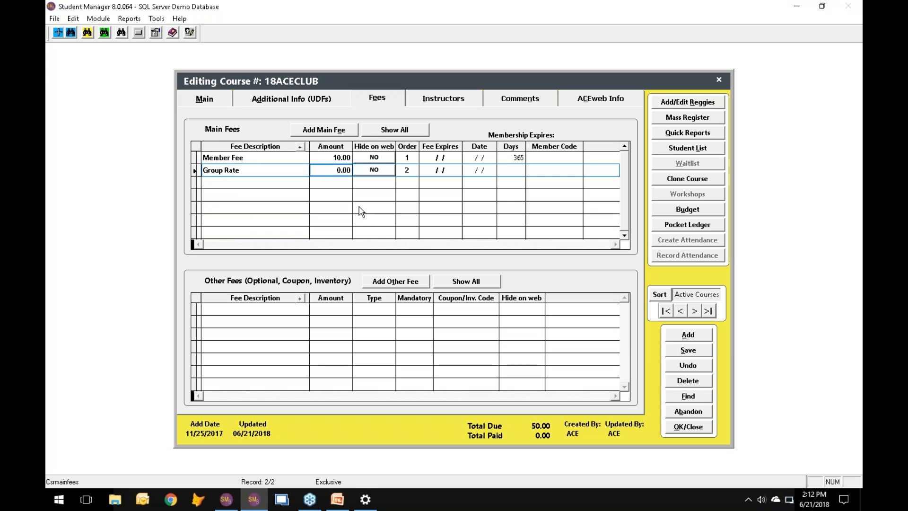
text(15)
click(469, 160)
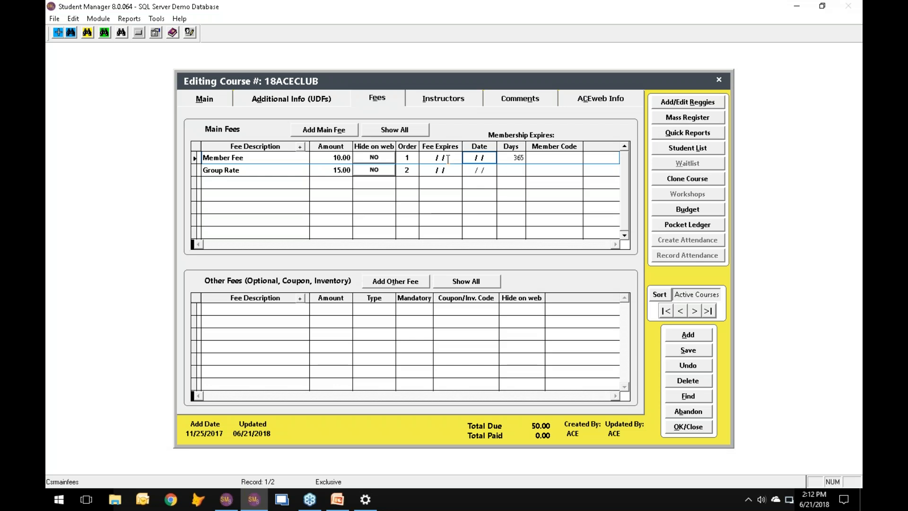
text(12)
text(3120)
text(18)
key(BackSpace)
key(BackSpace)
drag(486, 158, 495, 174)
text(18)
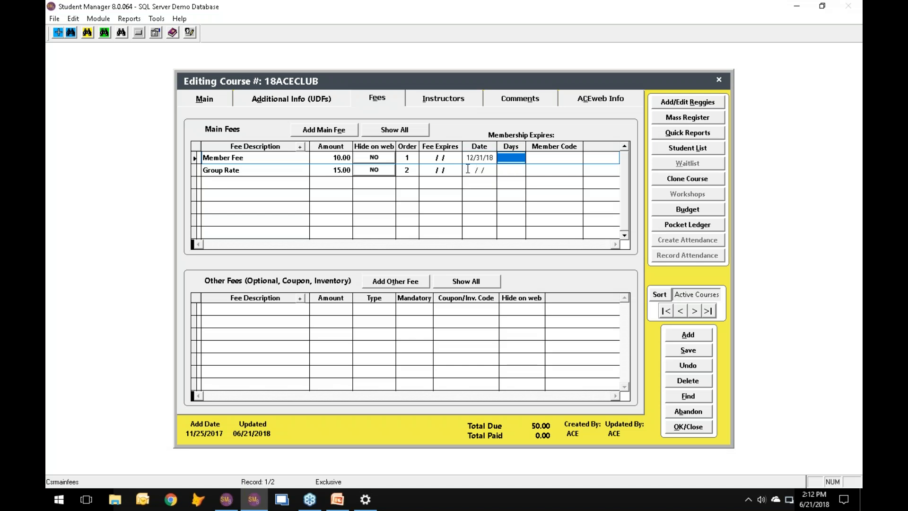
Set the Group Rate fee's membership to expire after 365 days
click(468, 169)
click(504, 170)
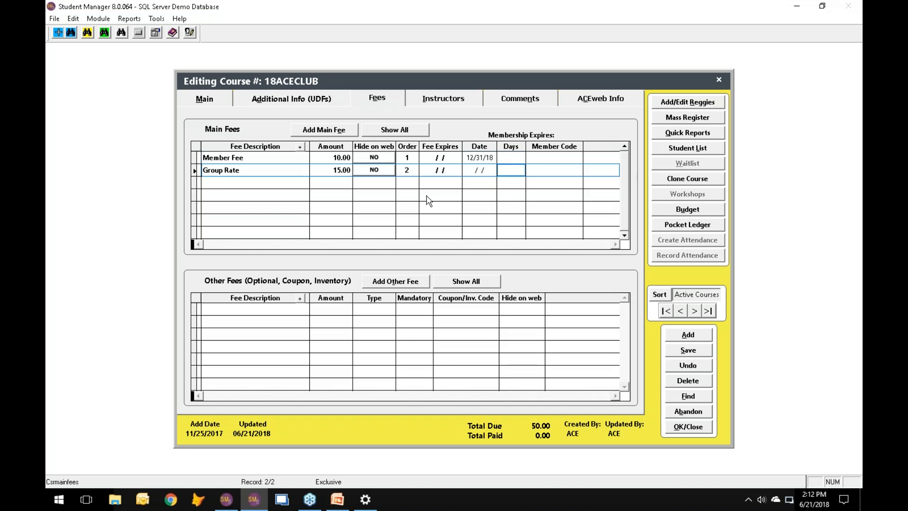
text(365)
Examine the member codes selectable for the Group Rate fee and the course's main member code
click(561, 169)
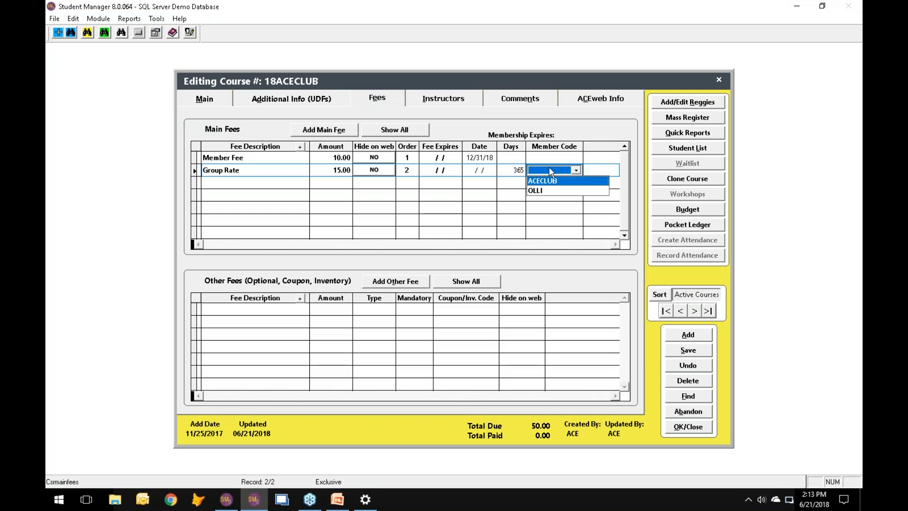
click(576, 169)
click(597, 160)
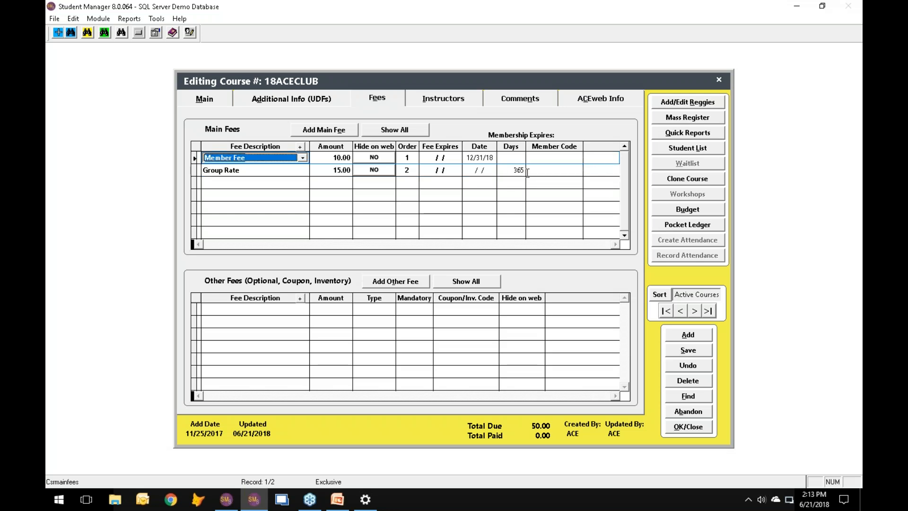
click(219, 103)
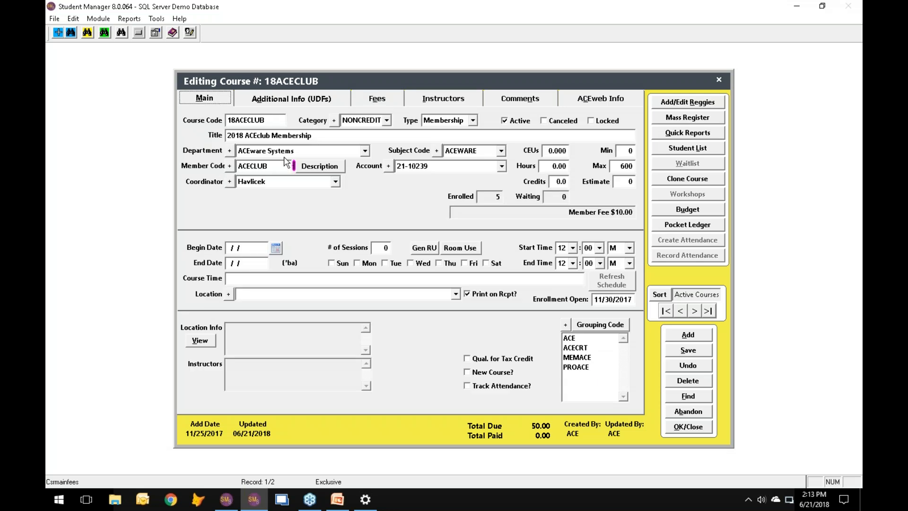
click(452, 102)
click(385, 100)
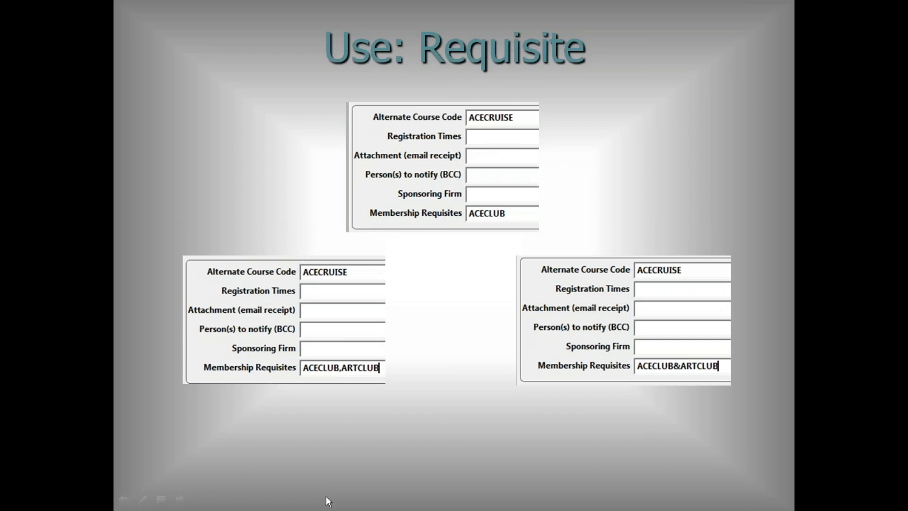
click(326, 497)
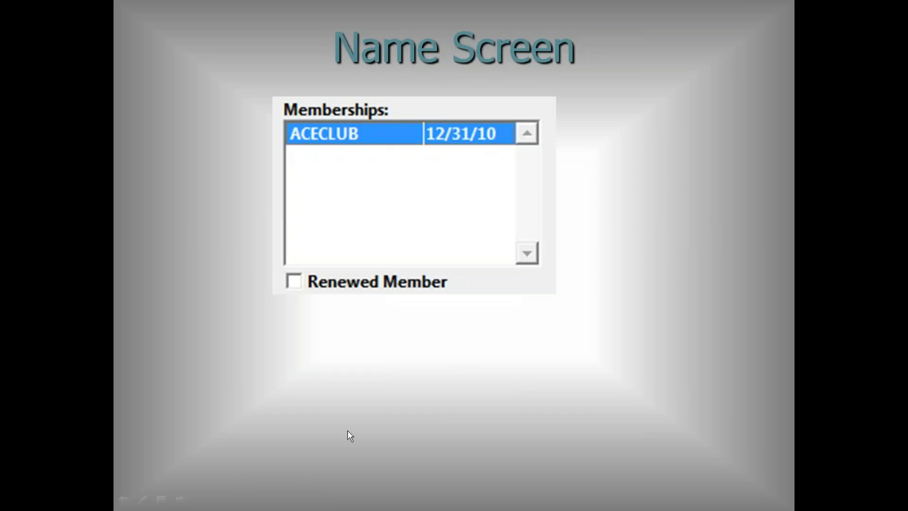
Switch back to Student Manager, save and close the course, and open the second listed person's record from the active names
key(alt+Tab)
click(703, 430)
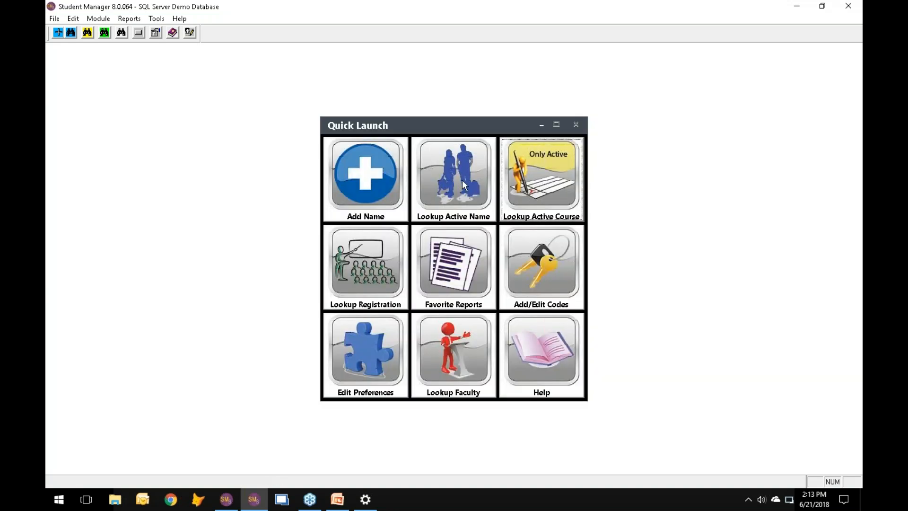
click(461, 180)
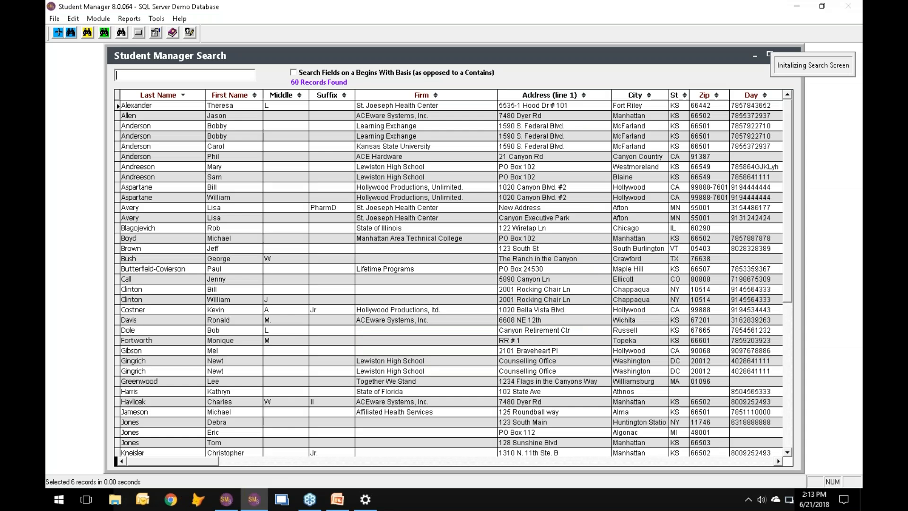
double_click(153, 115)
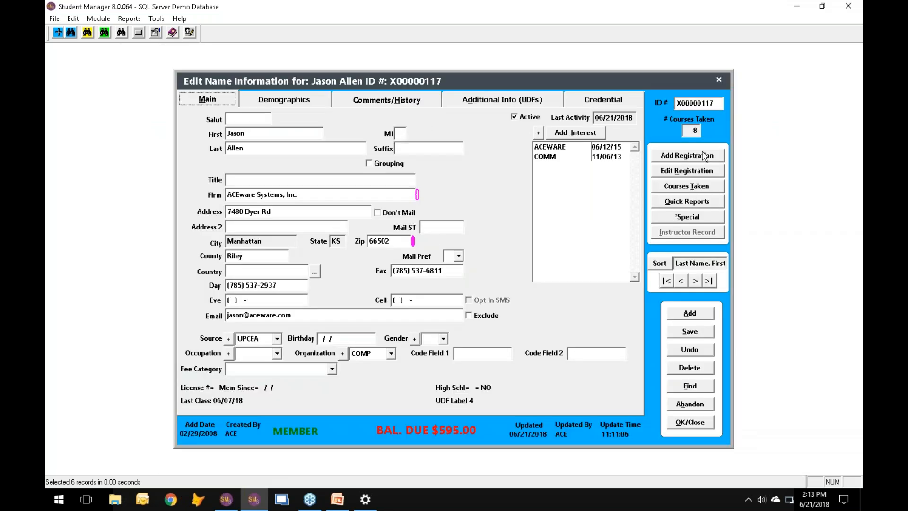
Review the list of courses this person has taken, including the membership courses, and return to the name record
click(687, 186)
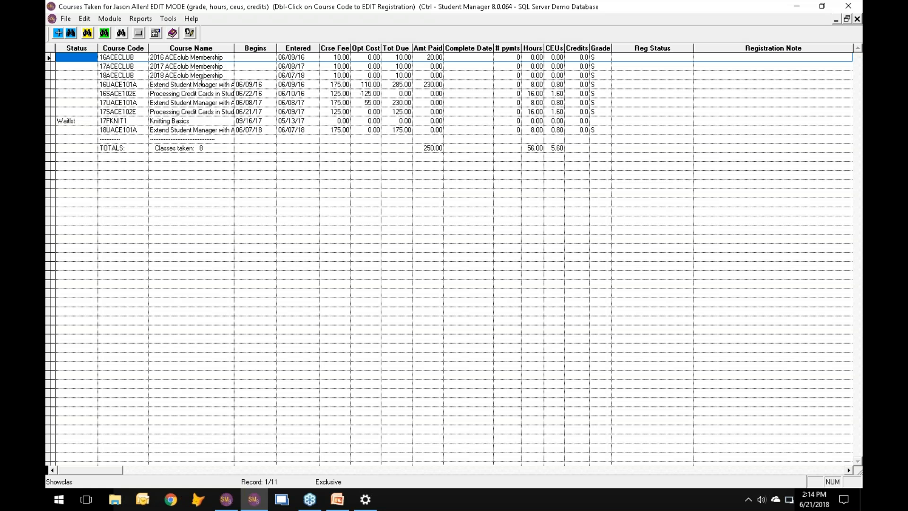
key(alt+Tab)
key(alt+Tab)
key(Escape)
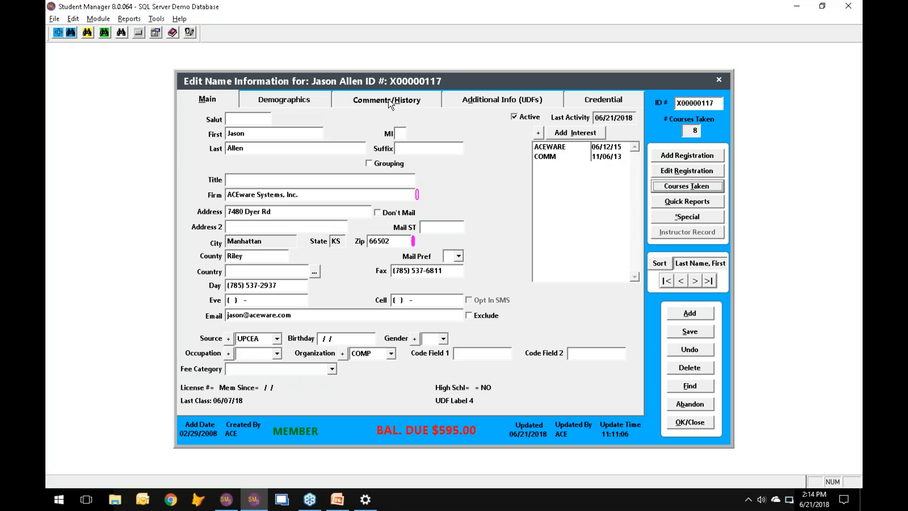
In the person's demographics, set the ACECLUB membership's expiration date to 12/31/2018
click(313, 98)
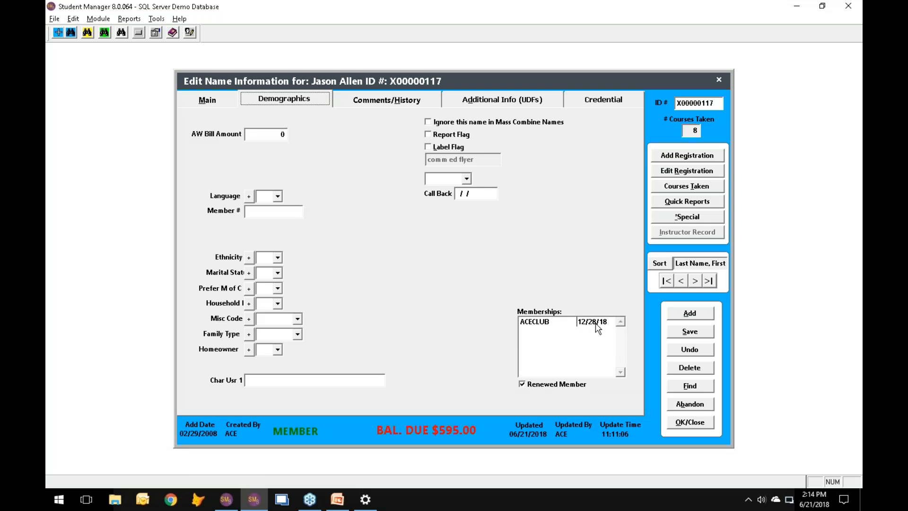
double_click(569, 322)
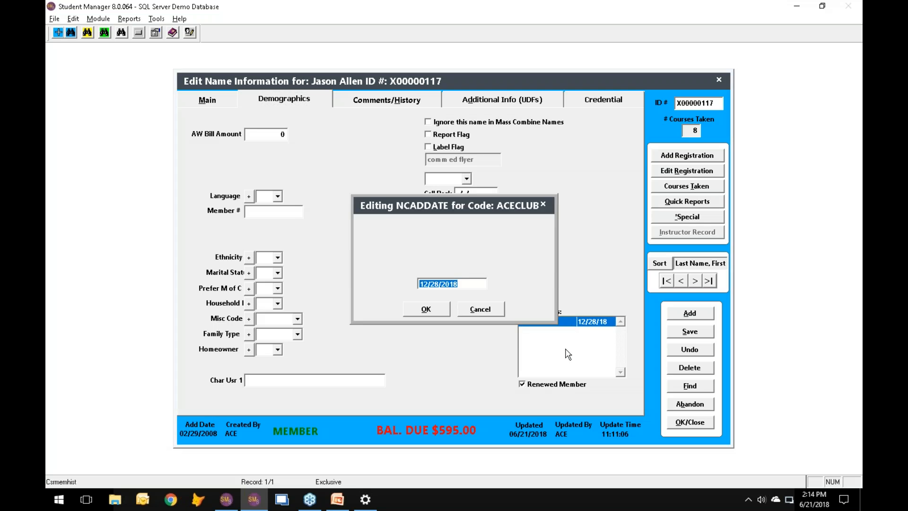
click(432, 285)
text(31)
click(436, 310)
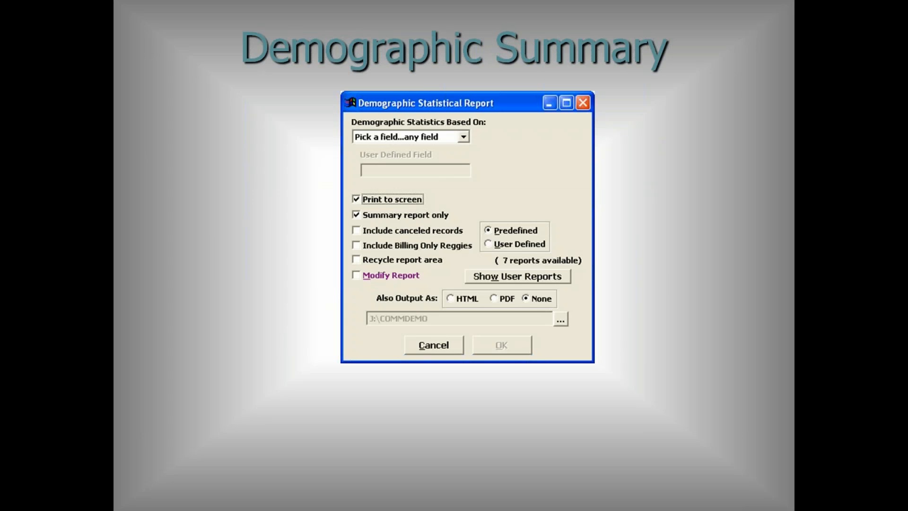
Switch to the Student Manager Demo Database window and open the Demographic Summary statistics report for names
key(alt+Tab)
key(alt+Tab)
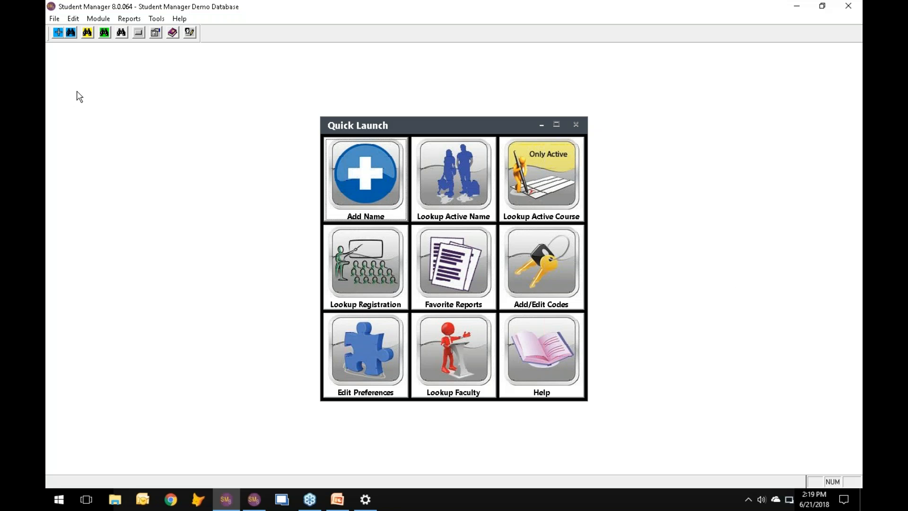
click(133, 20)
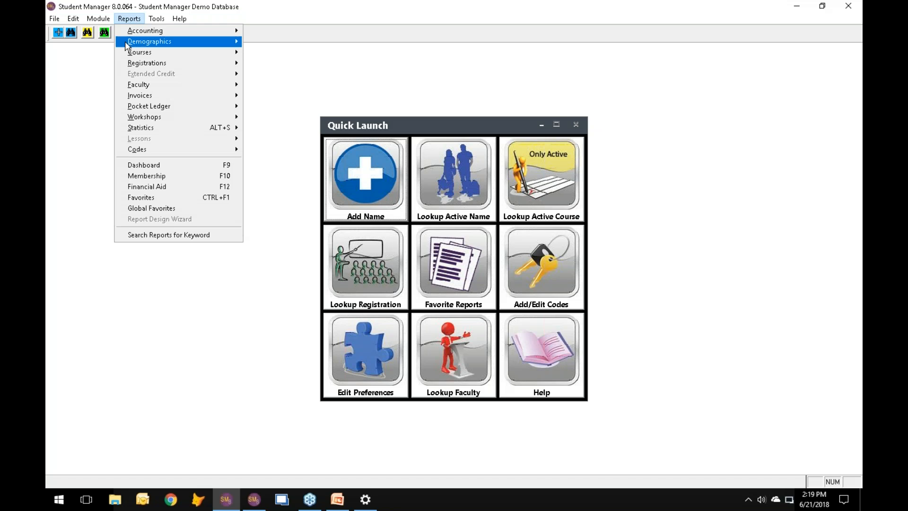
mouse_move(158, 131)
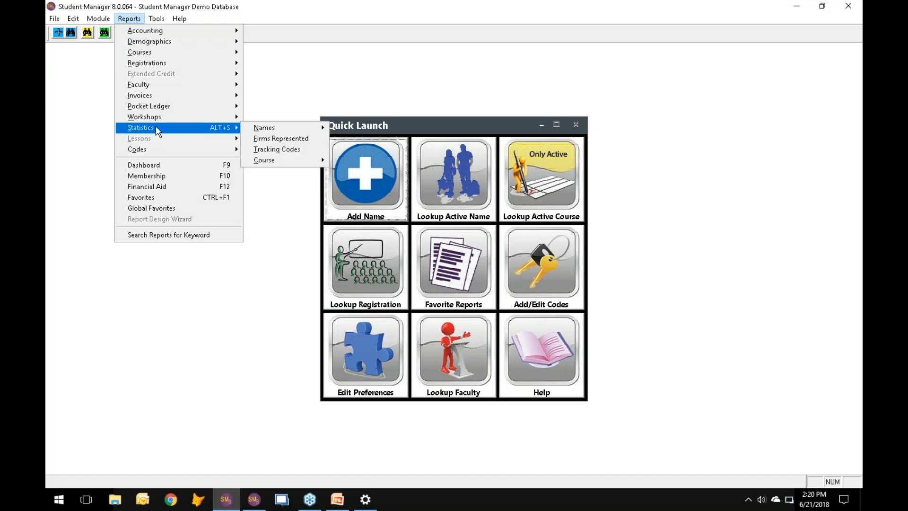
mouse_move(292, 127)
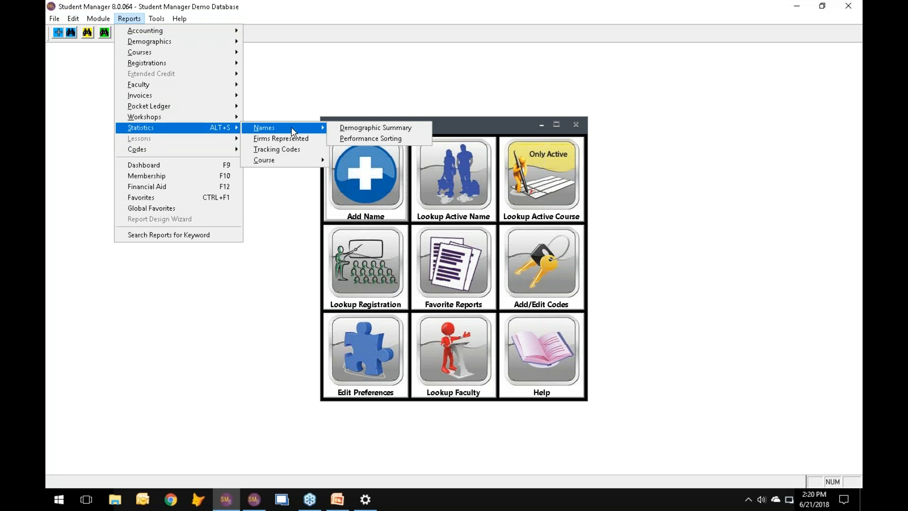
click(395, 129)
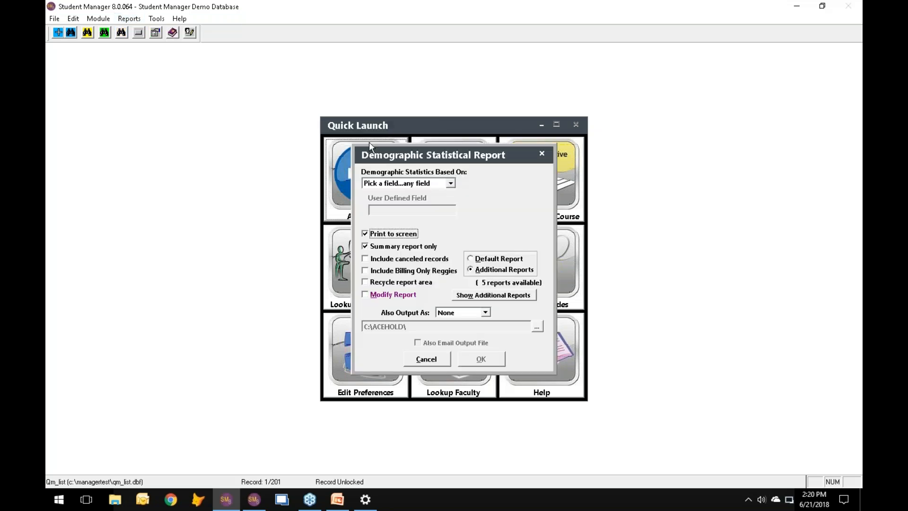
Base the statistics on Membership Codes and choose the additional report "Total and average registrations per member"
click(421, 185)
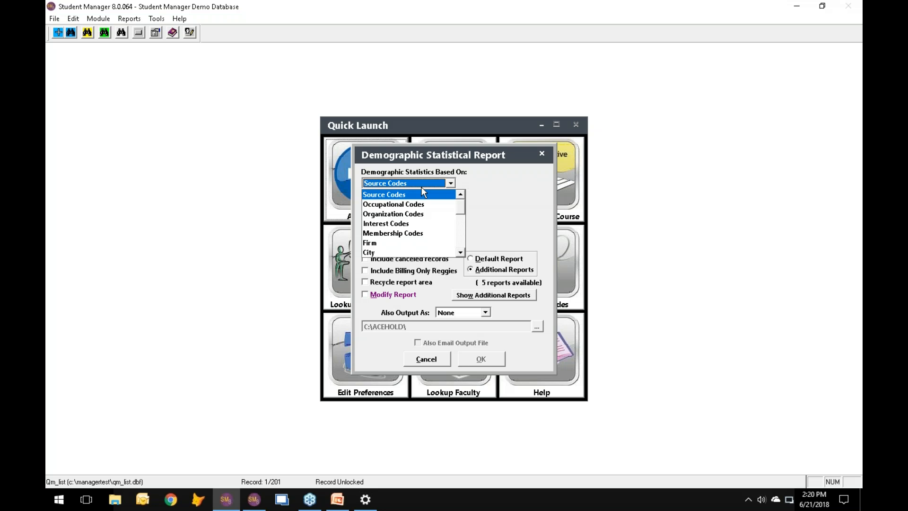
click(402, 234)
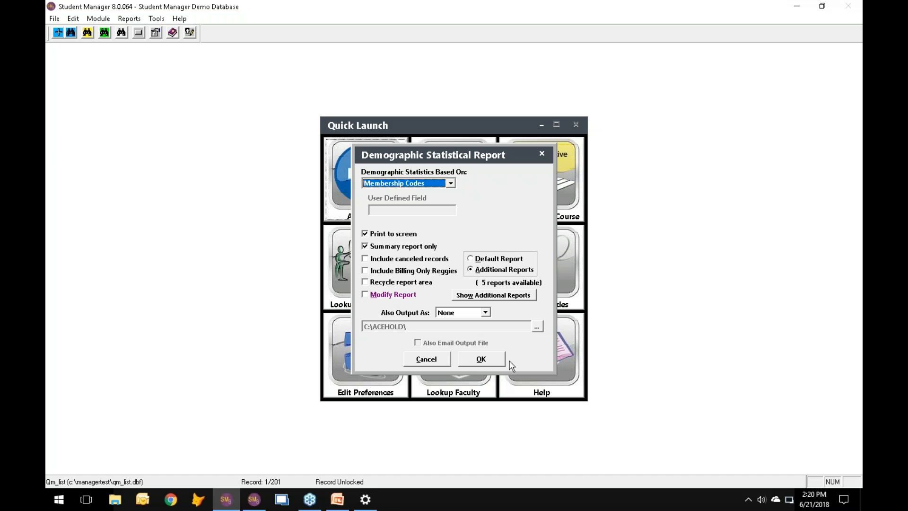
click(486, 364)
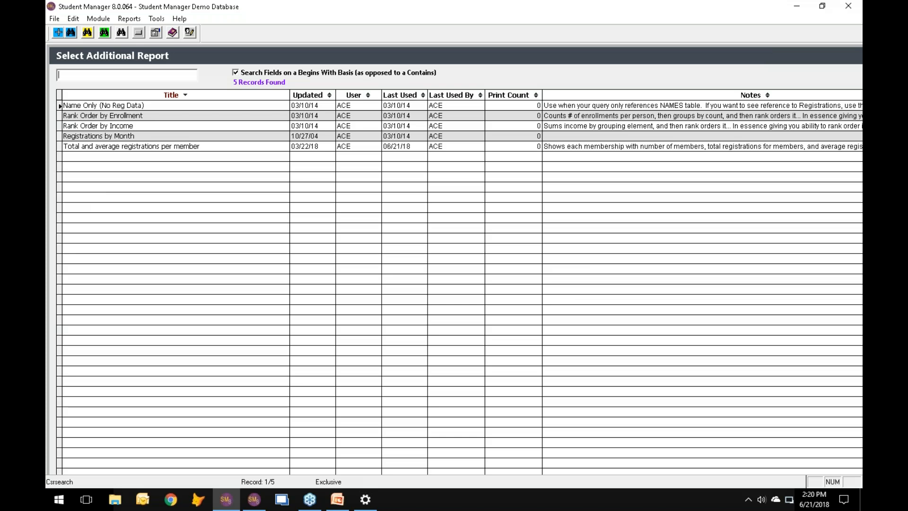
double_click(142, 146)
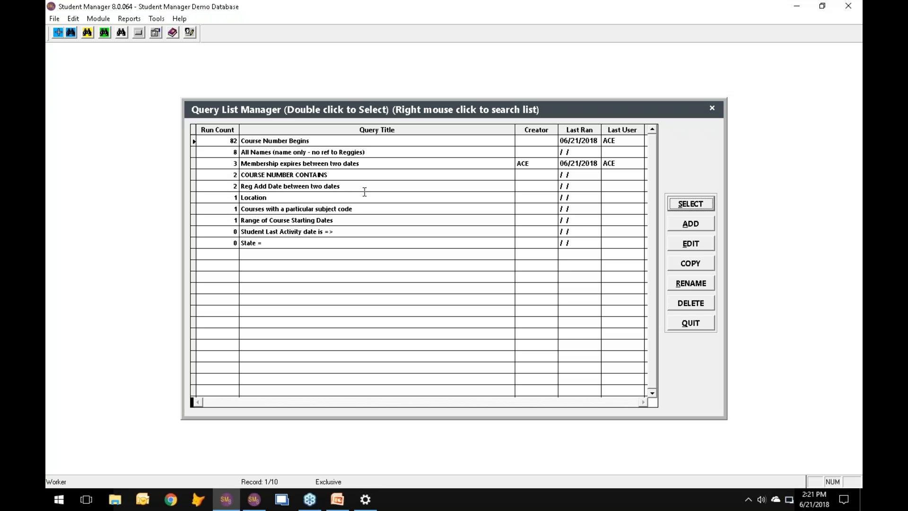
Examine the conditions of the "Membership expires between two dates" query
click(369, 163)
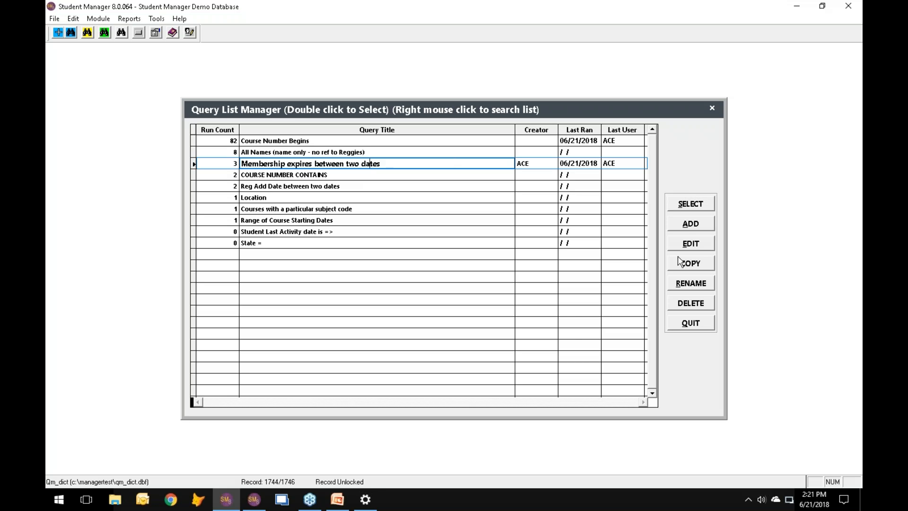
click(699, 247)
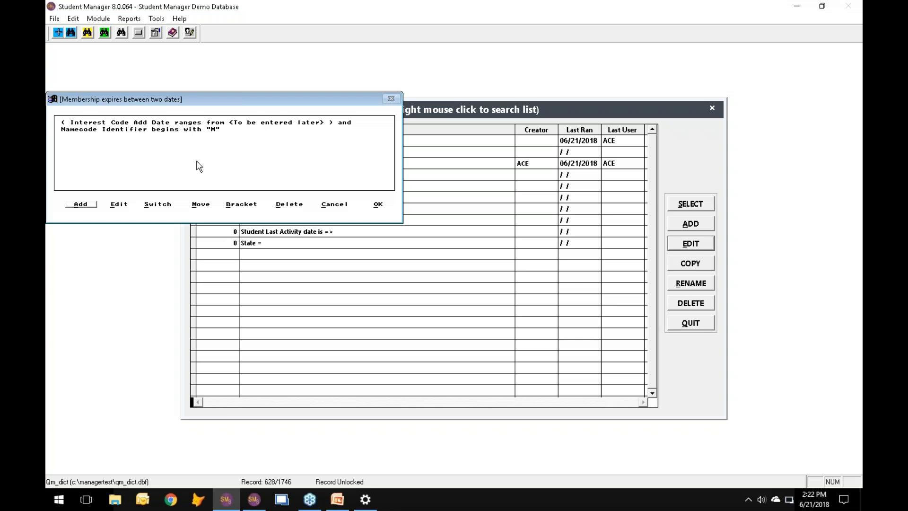
click(378, 205)
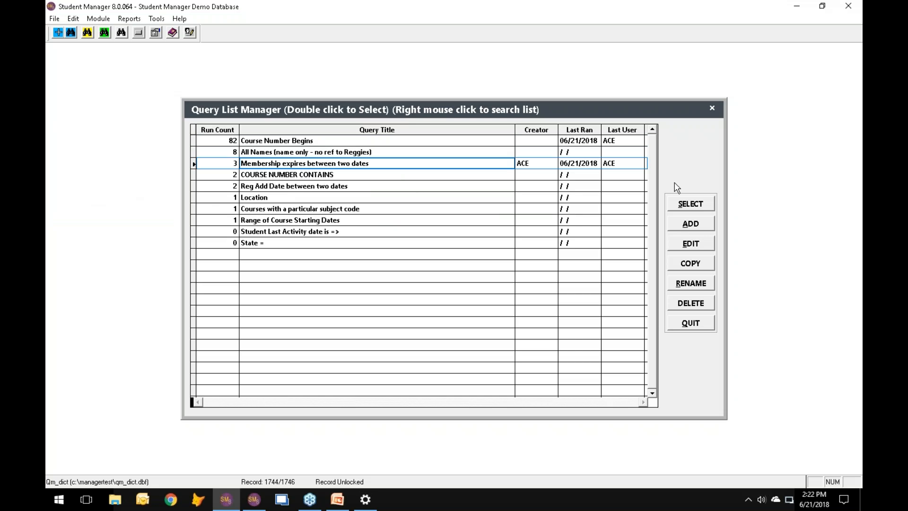
Run the membership expiration query for 01/01/2018 to 12/31/2018 and preview the report with money amounts skipped
click(689, 205)
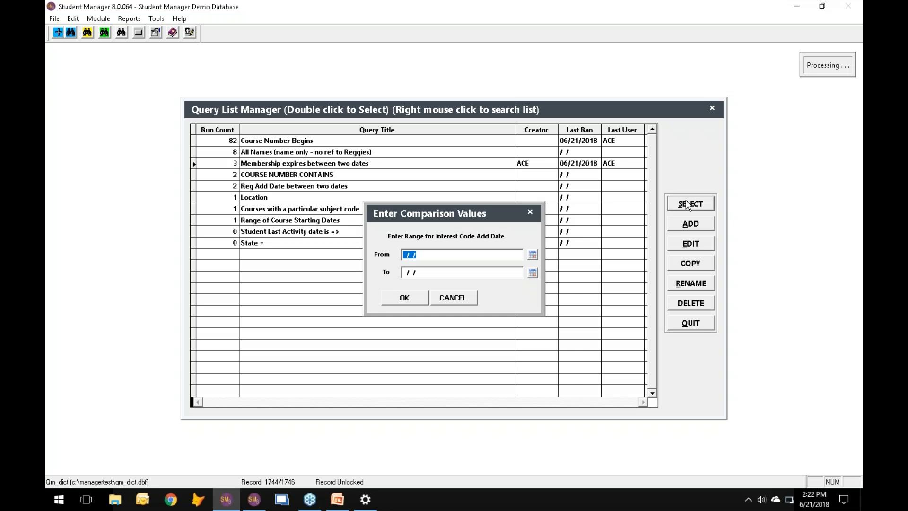
text(01)
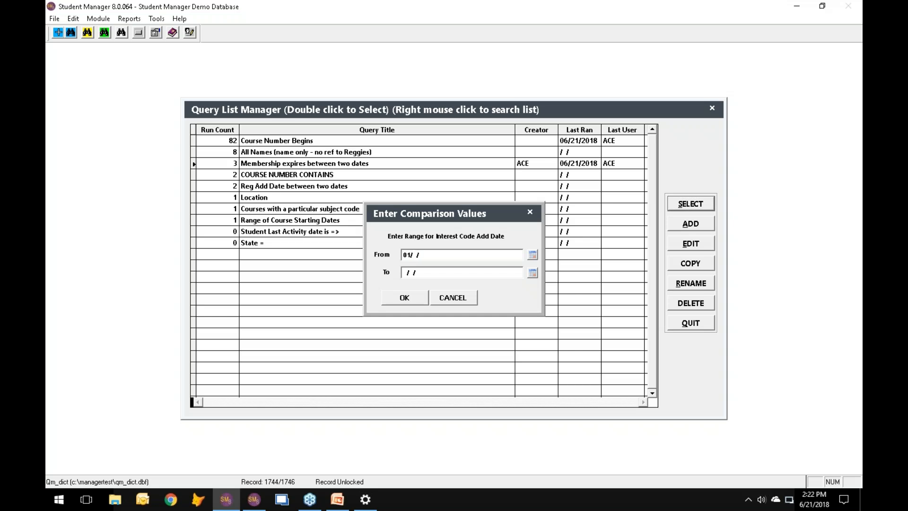
text(01201)
text(8)
text(12)
text(312018)
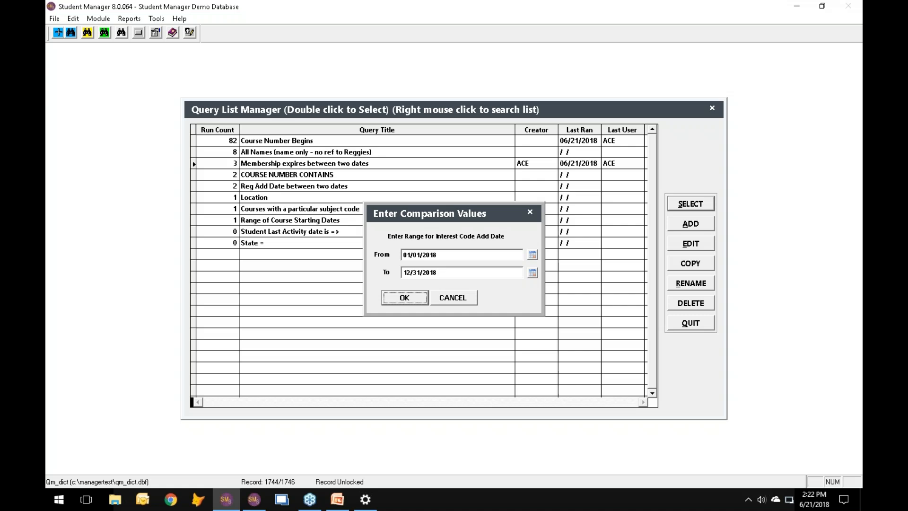
click(406, 299)
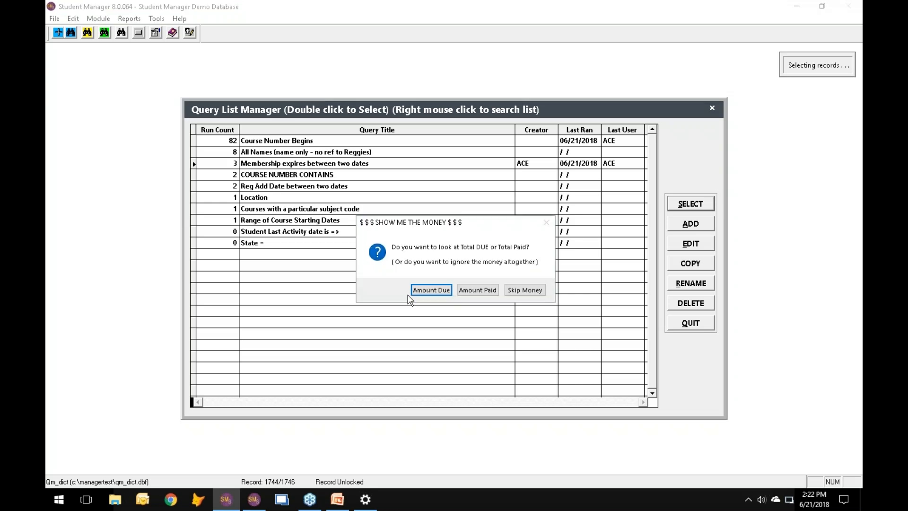
click(536, 290)
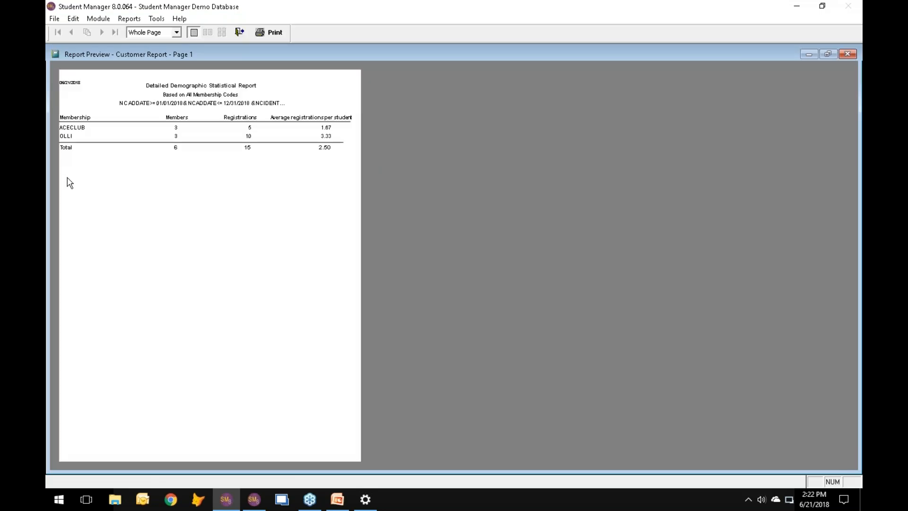
click(154, 116)
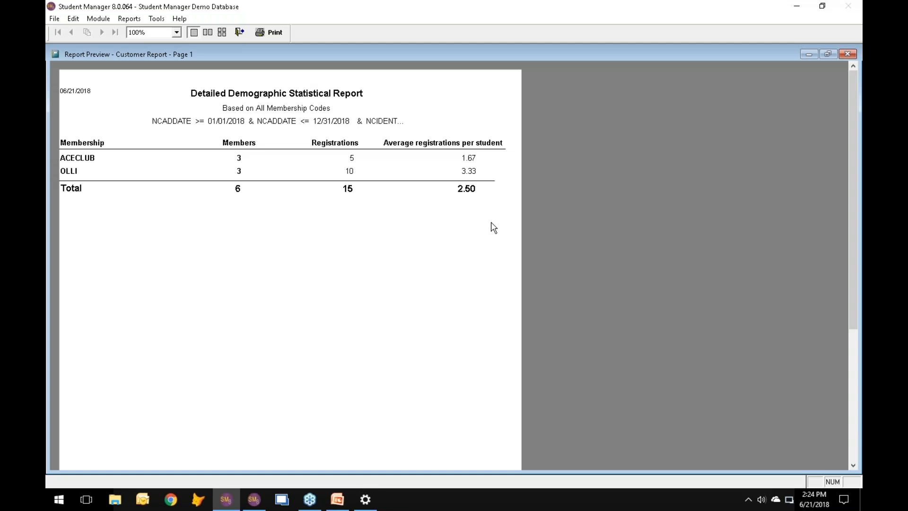
click(240, 31)
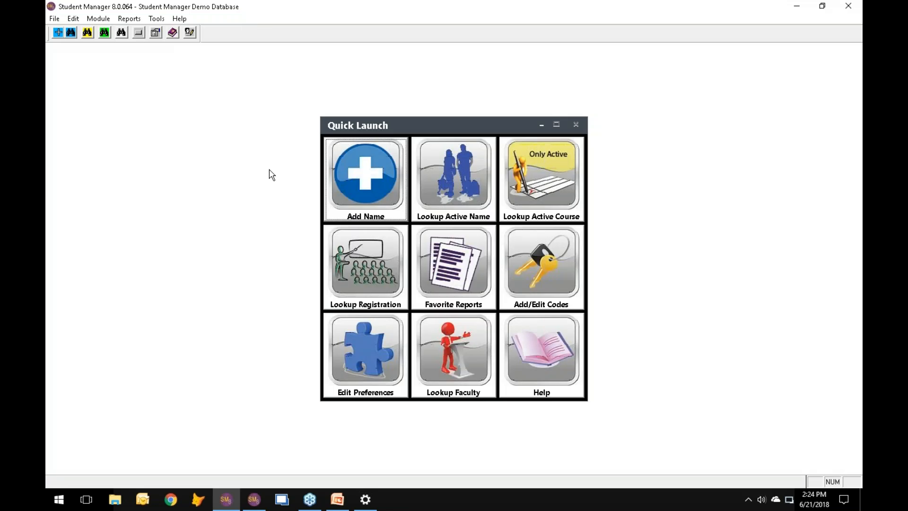
click(126, 18)
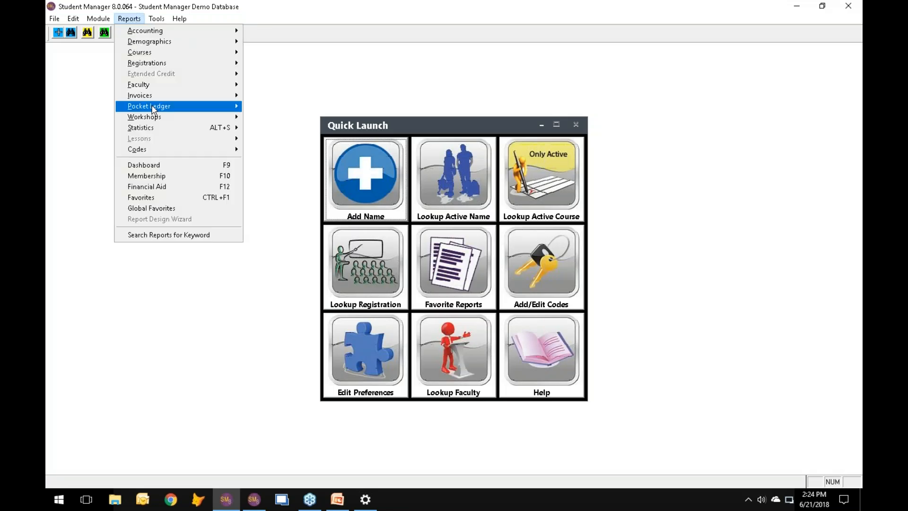
mouse_move(158, 127)
mouse_move(289, 132)
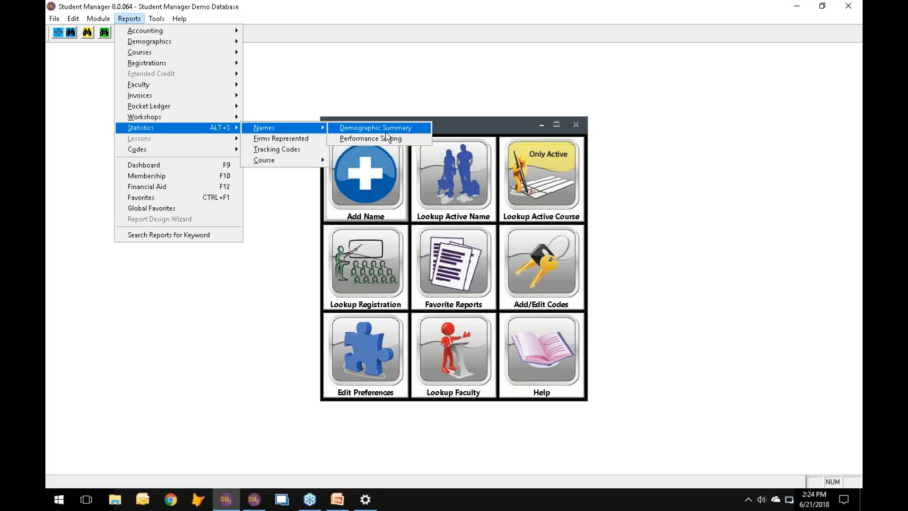
click(405, 129)
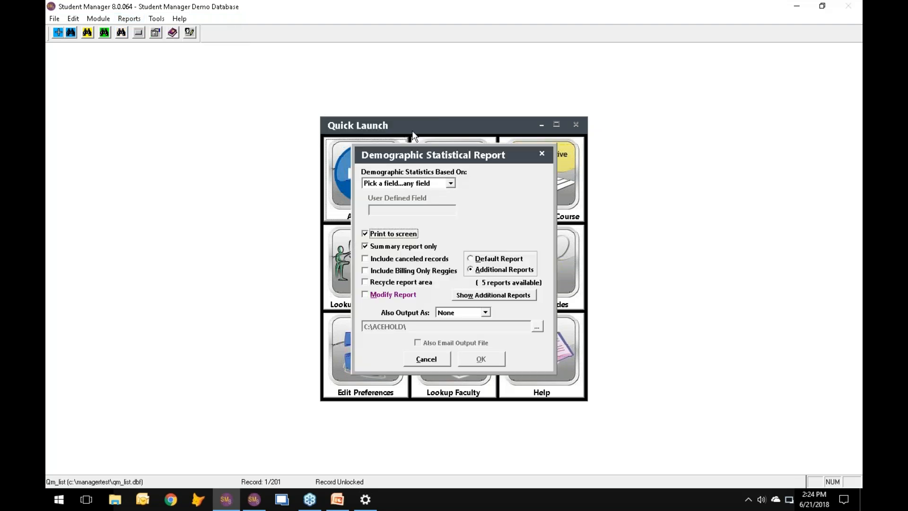
click(450, 183)
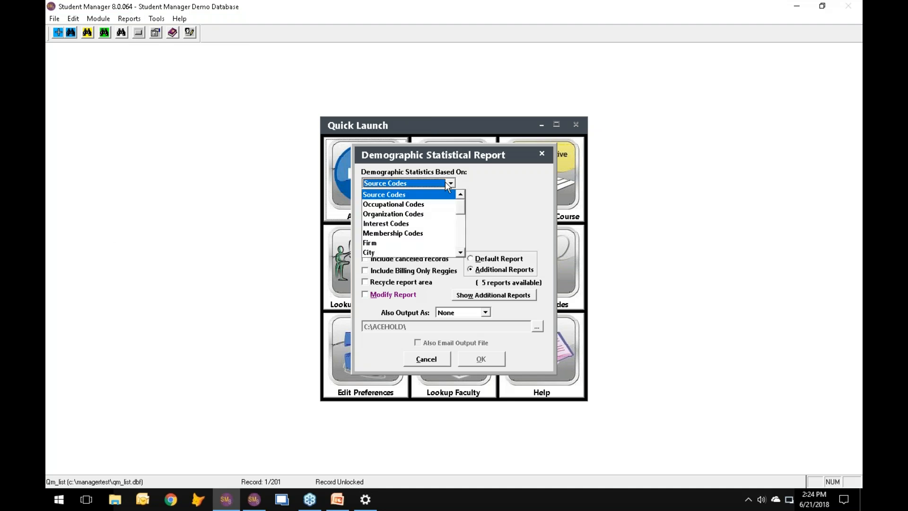
click(400, 233)
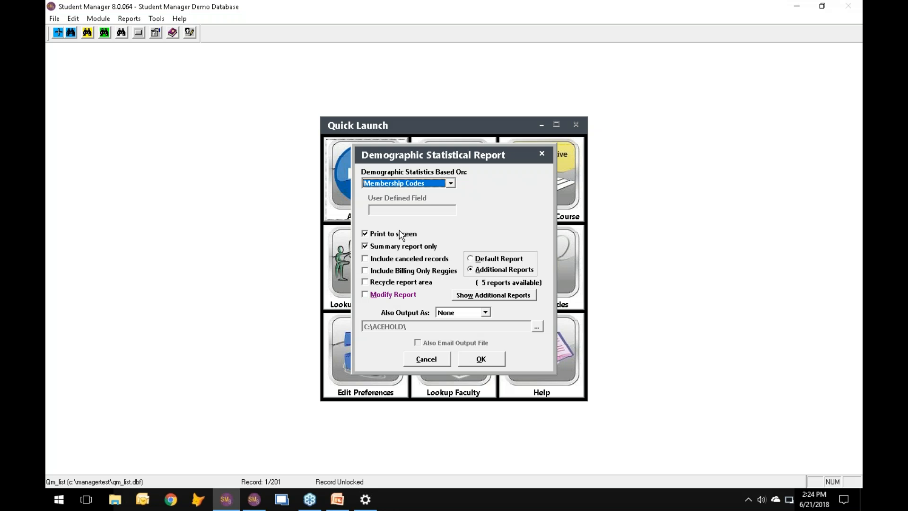
click(433, 360)
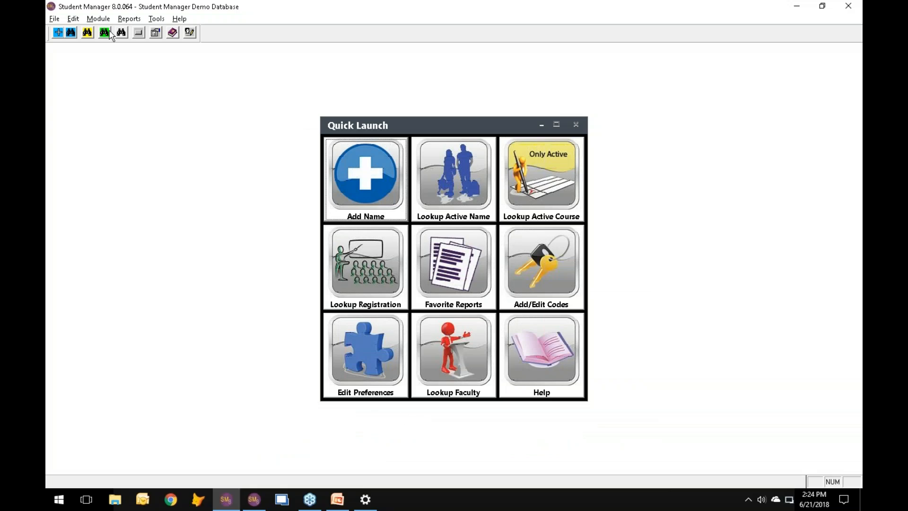
Open the Membership Retention Reports, preview Retention Stats without date, course or code filters, and exit without printing
click(129, 19)
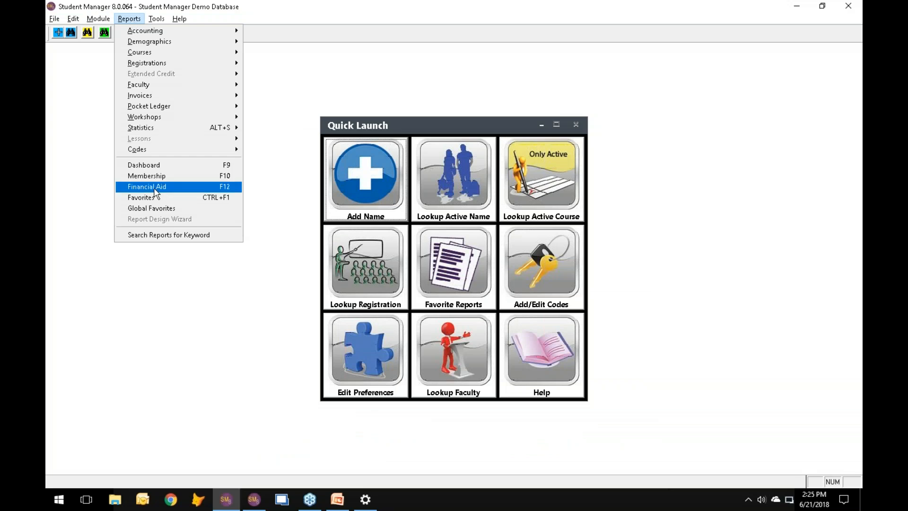
click(236, 183)
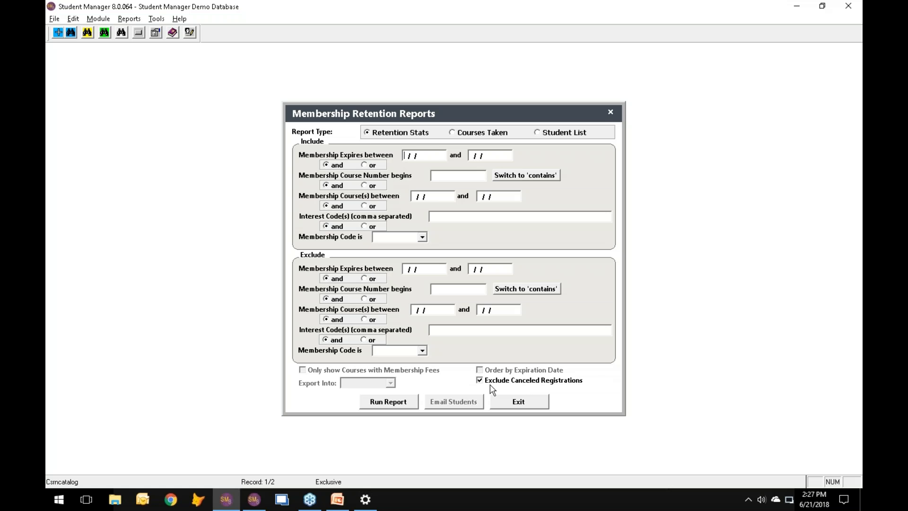
click(395, 404)
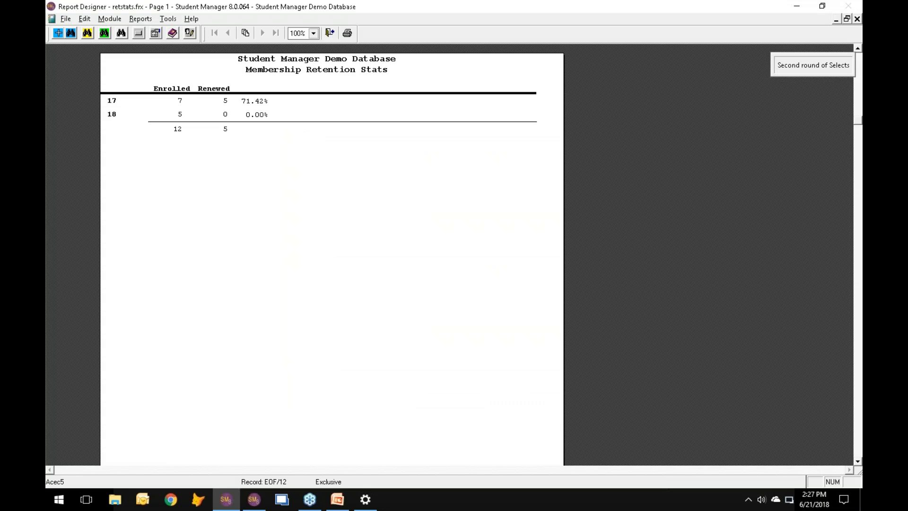
key(Escape)
click(503, 287)
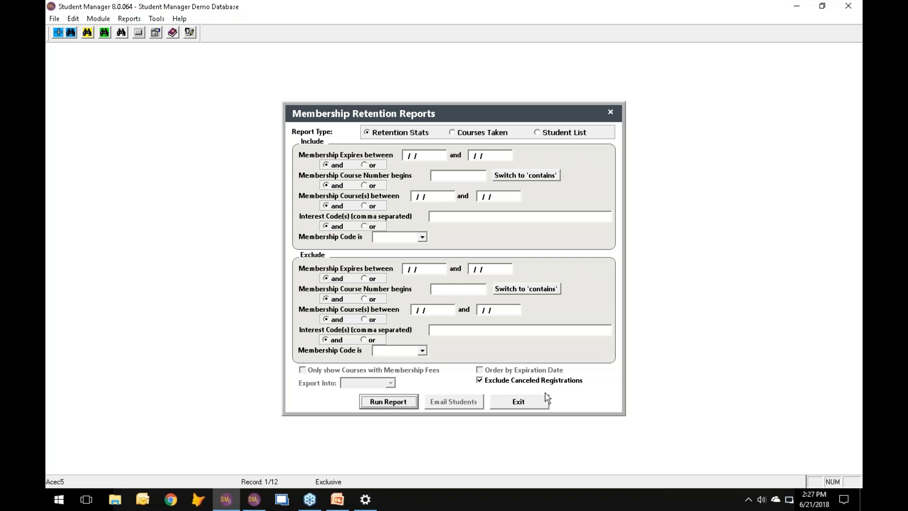
click(532, 401)
Switch to the SQL Server Demo Database window and preview its unfiltered membership Retention Stats report without printing it
click(254, 499)
click(702, 427)
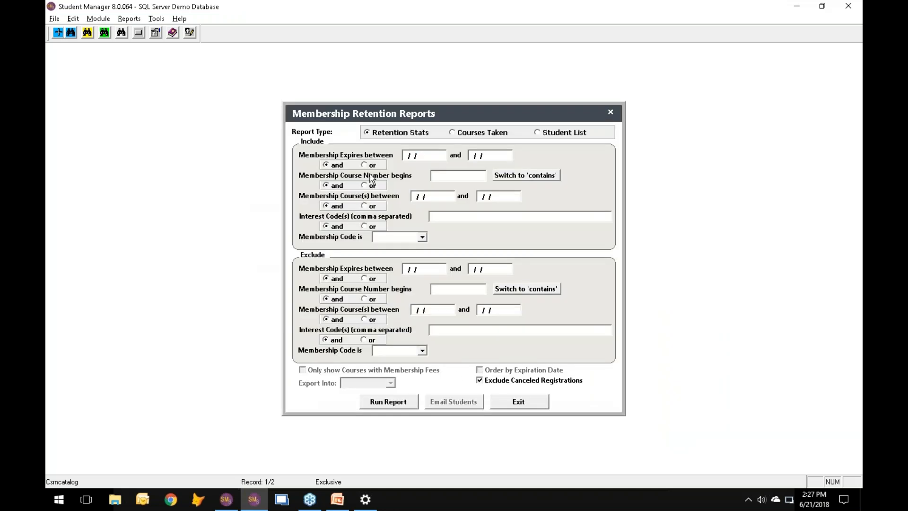
click(390, 401)
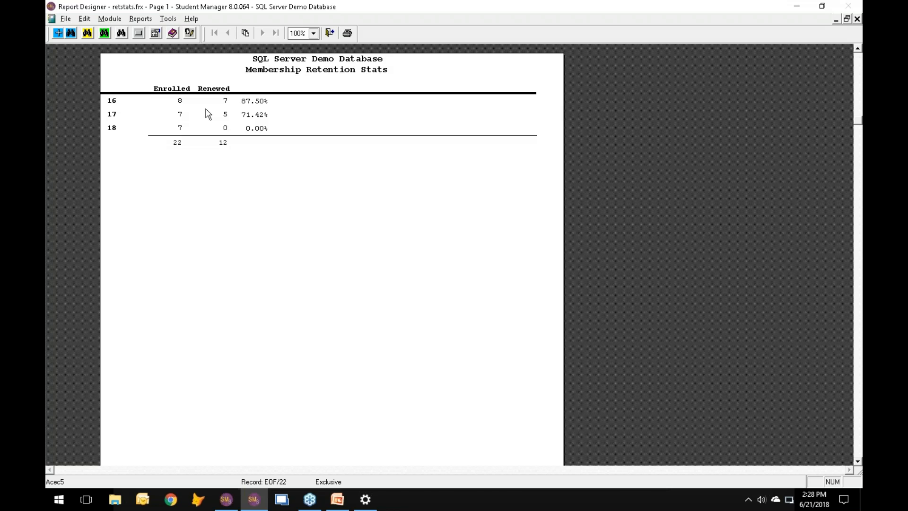
click(328, 34)
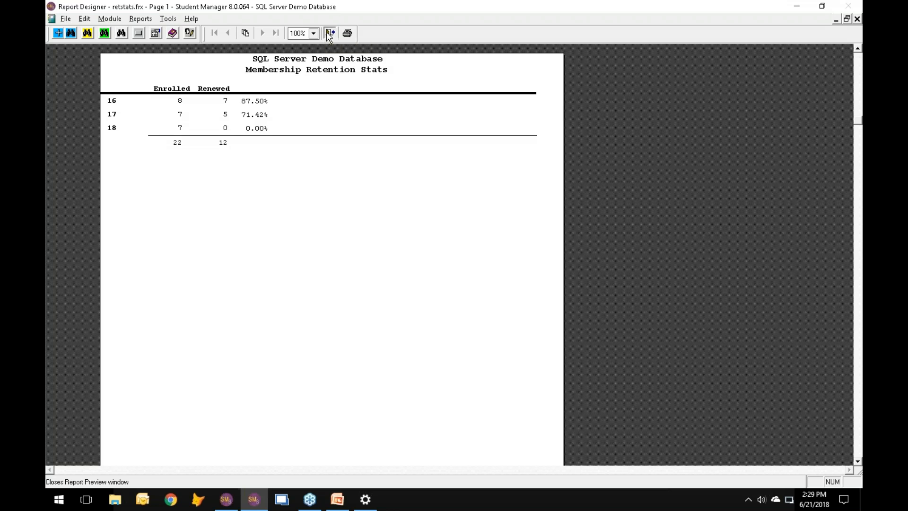
click(495, 287)
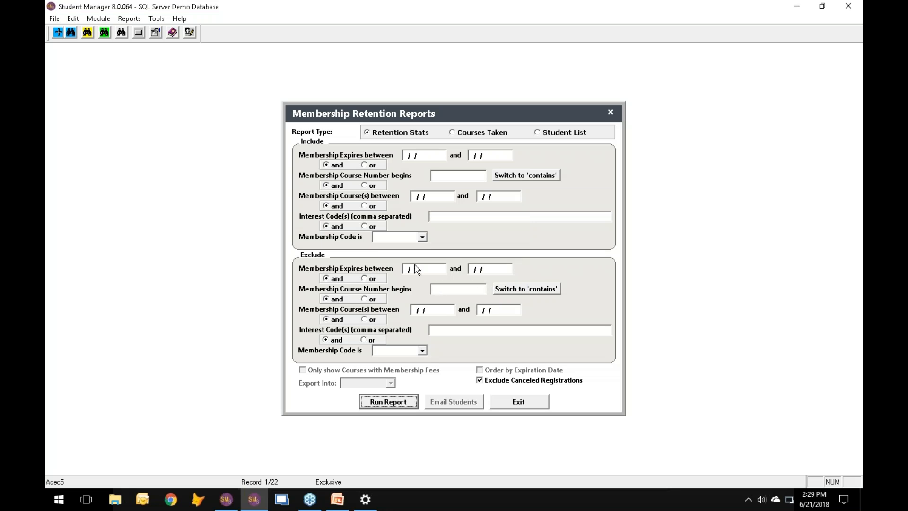
Run the Courses Taken report including only membership course numbers that begin with 18
click(453, 133)
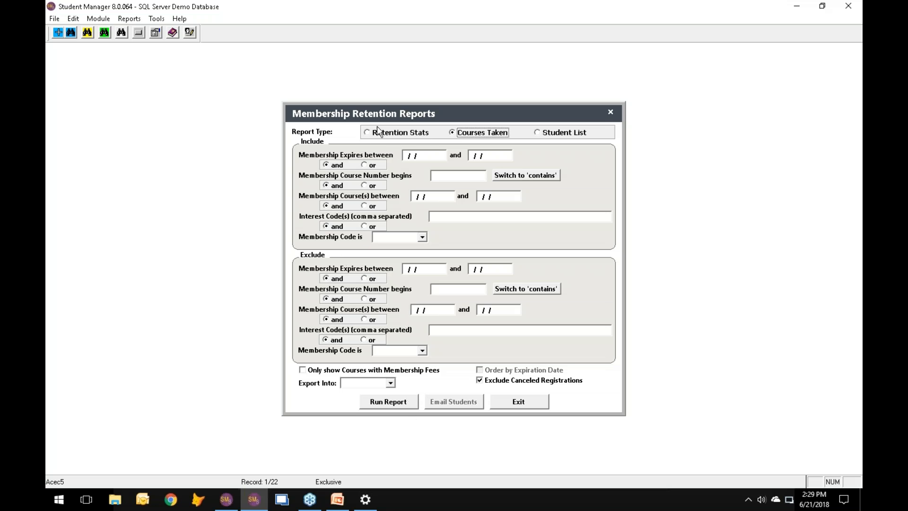
click(443, 174)
text(18)
click(416, 195)
click(396, 402)
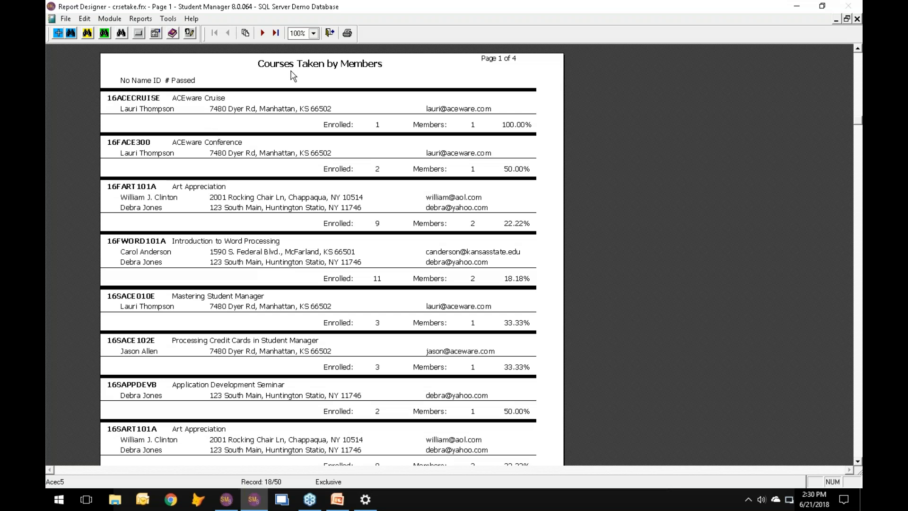
Examine the enrolled and member counts per course in the Courses Taken by Members preview and close it without printing
click(275, 33)
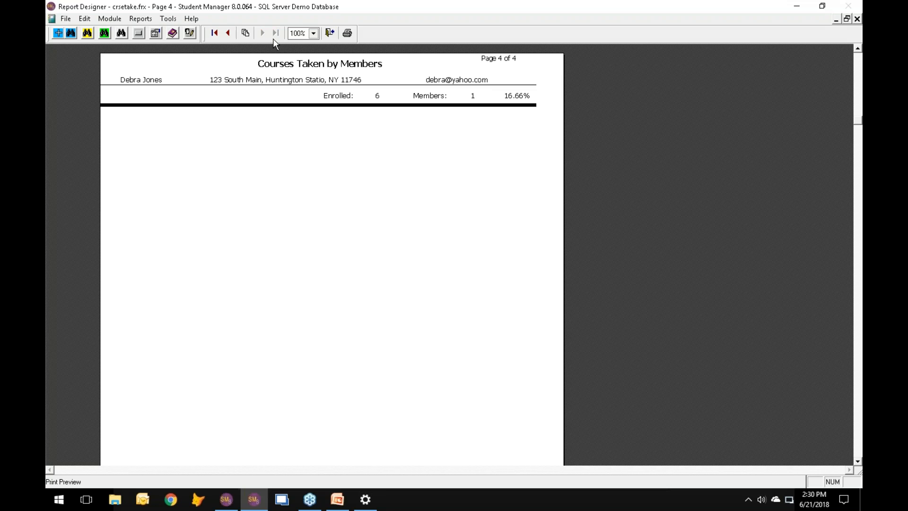
click(228, 33)
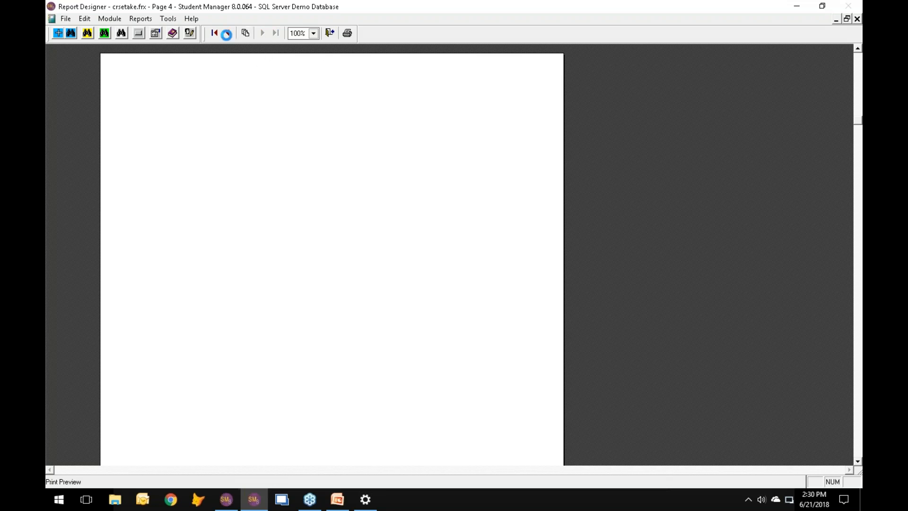
scroll(304, 248, down, 1)
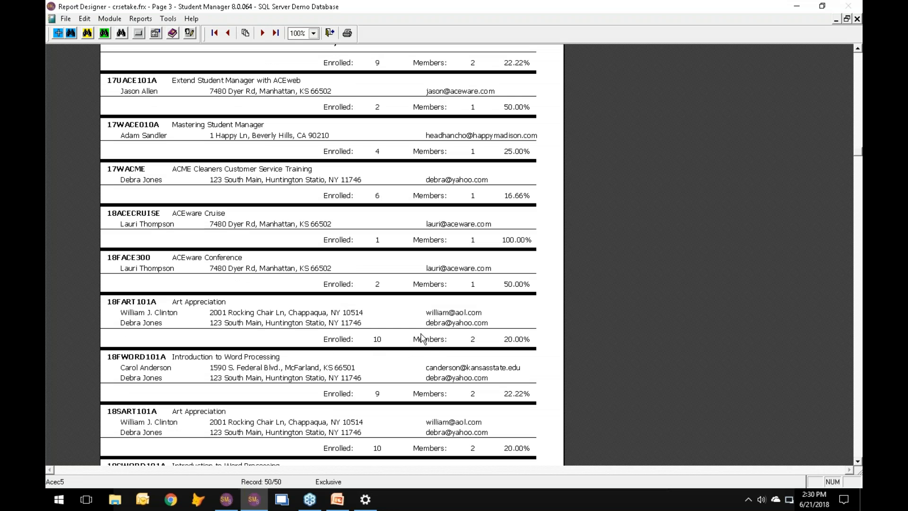
scroll(381, 334, up, 2)
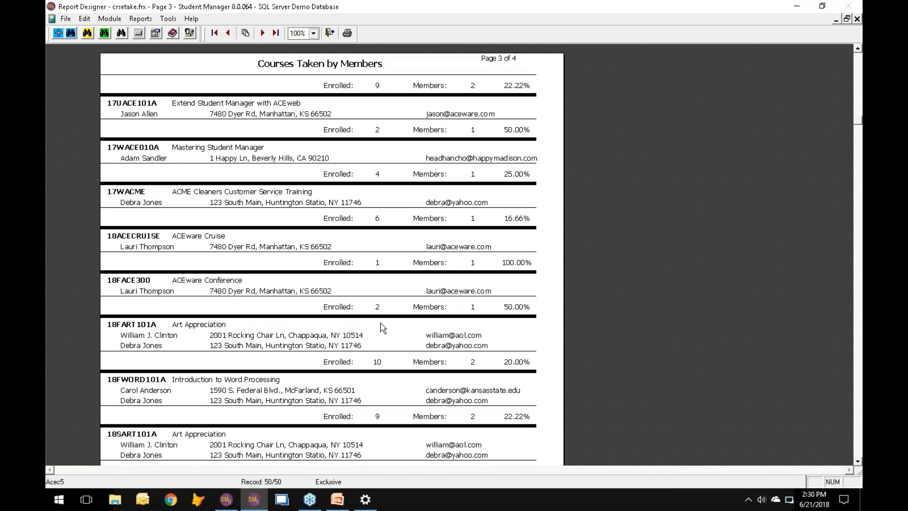
scroll(377, 303, down, 3)
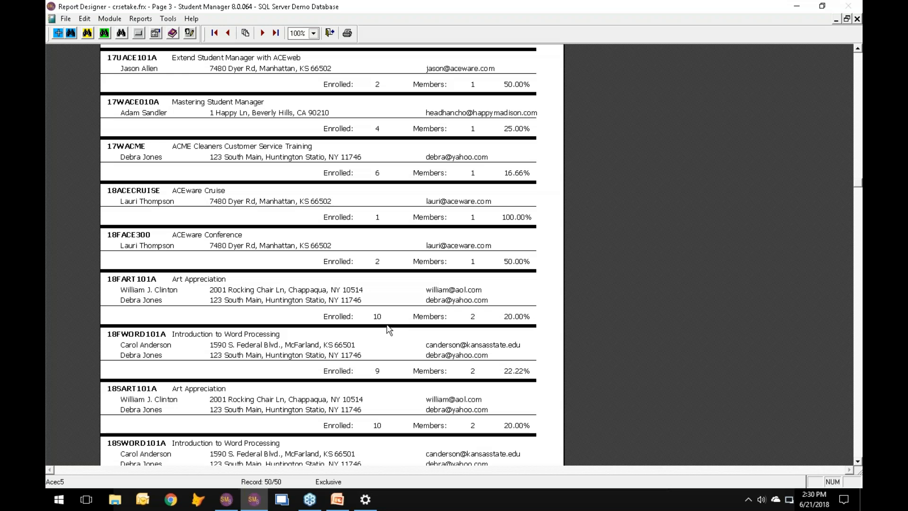
scroll(389, 330, down, 2)
scroll(388, 331, up, 1)
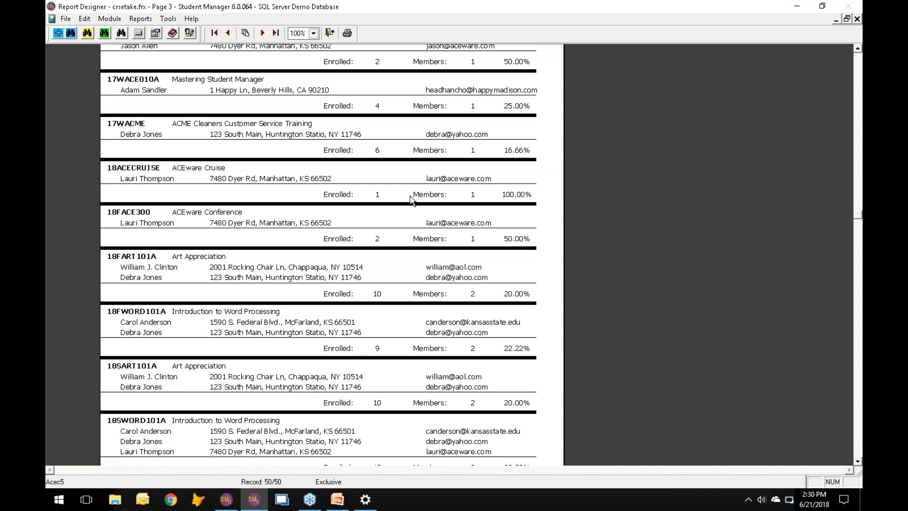
scroll(424, 231, down, 4)
scroll(423, 230, down, 1)
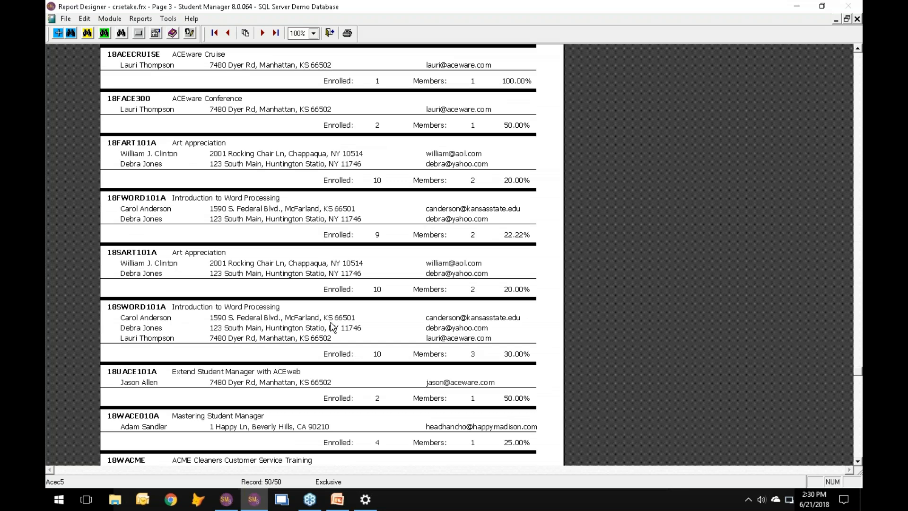
scroll(405, 333, down, 3)
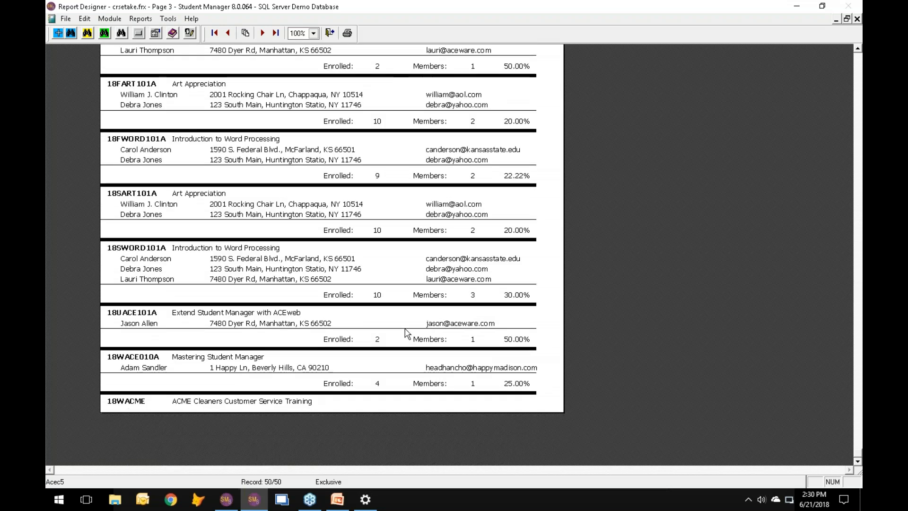
scroll(406, 333, up, 4)
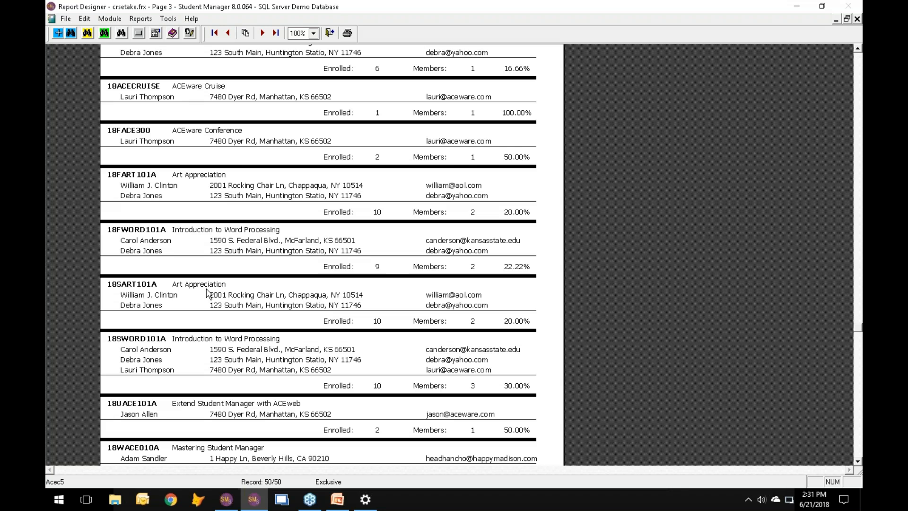
key(Escape)
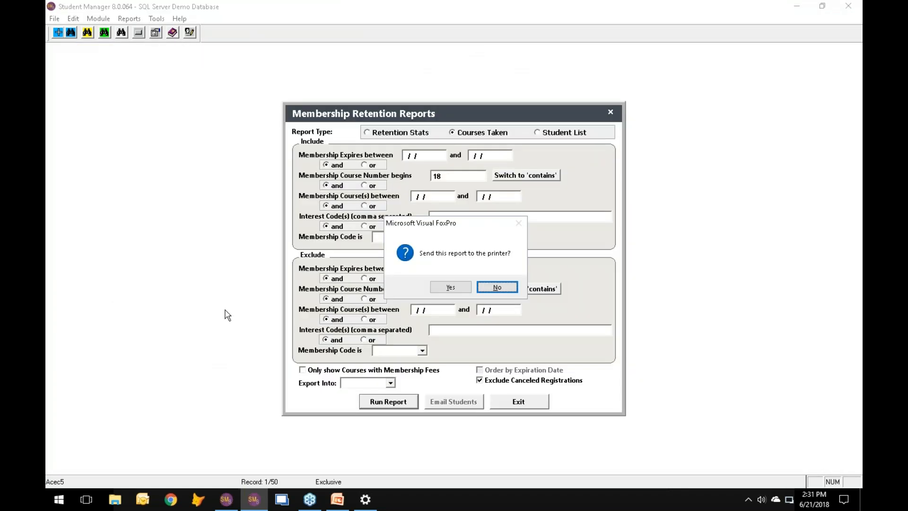
click(497, 287)
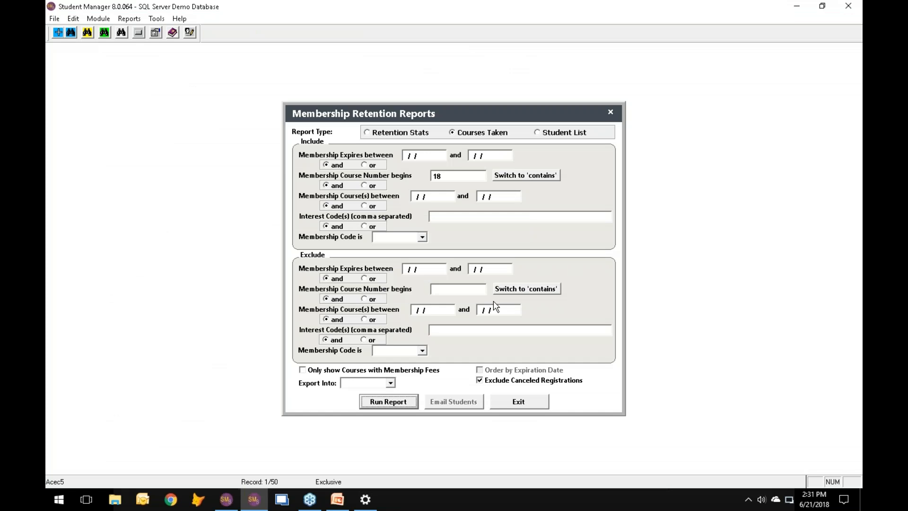
Restrict the Courses Taken report to only courses with membership fees and run it
click(391, 383)
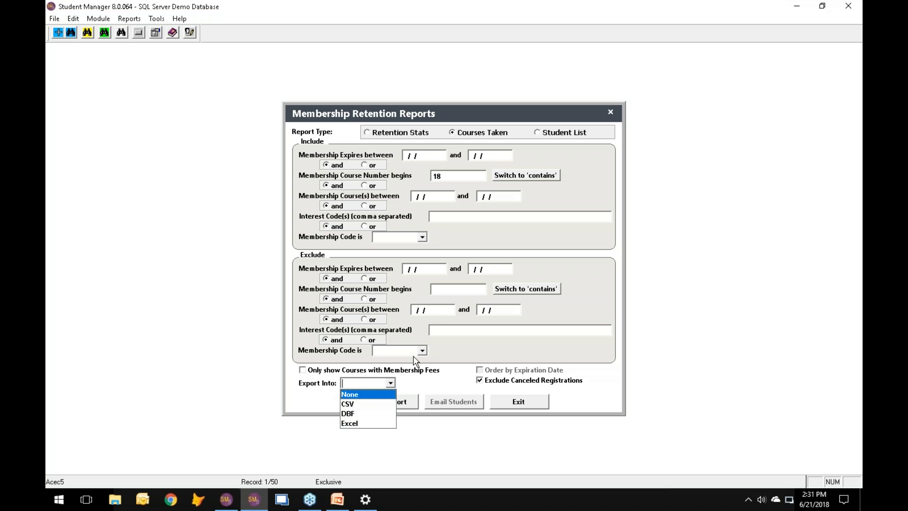
click(450, 370)
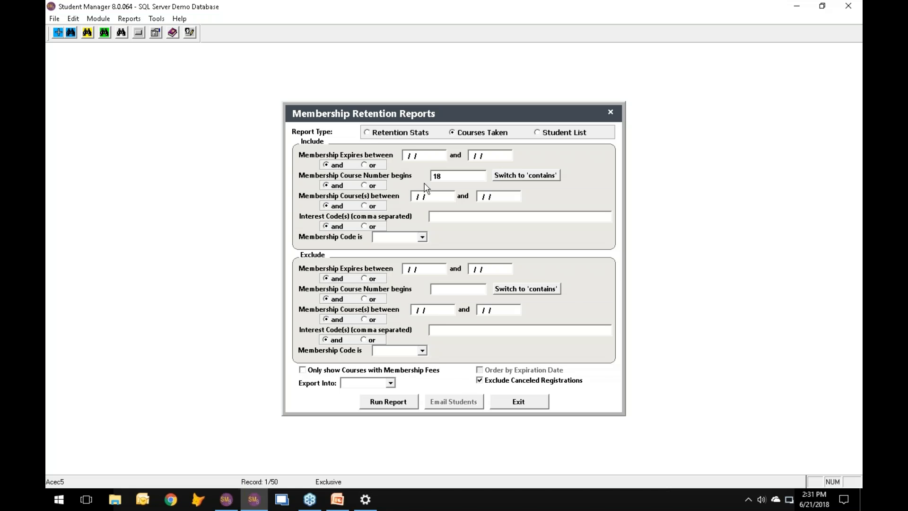
click(303, 372)
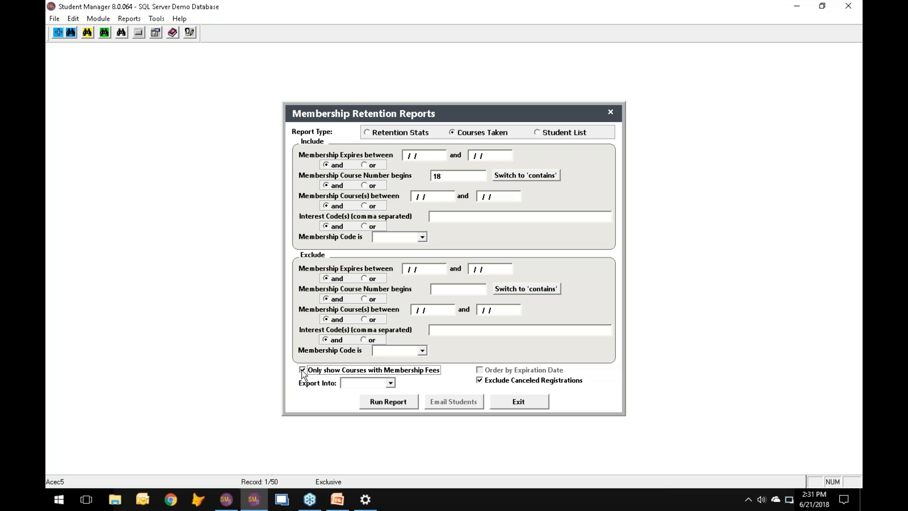
click(303, 371)
click(399, 403)
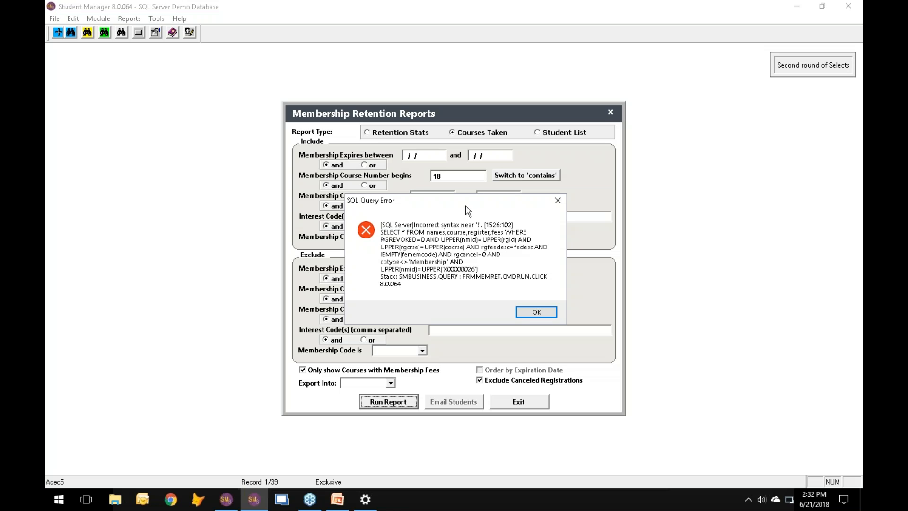
Dismiss the SQL query error dialogs and close the Courses Taken by Members preview
click(545, 312)
click(529, 312)
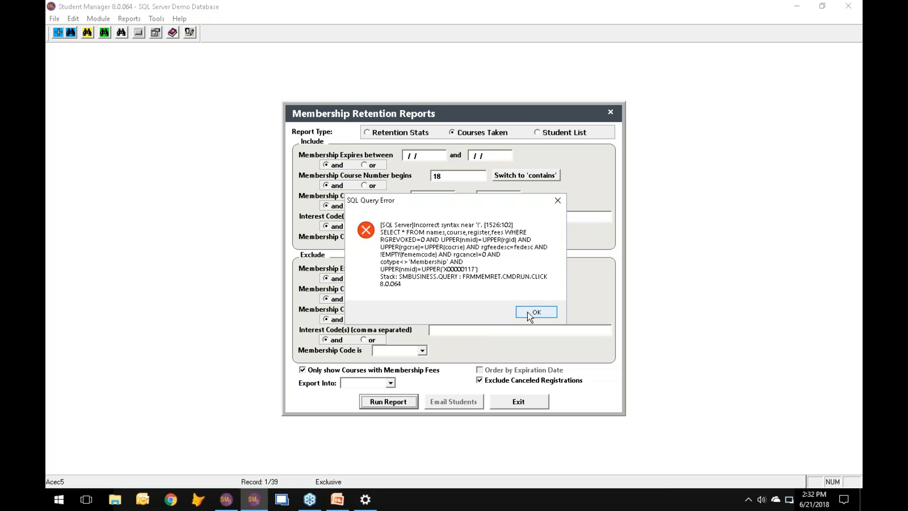
click(530, 312)
click(529, 312)
click(529, 313)
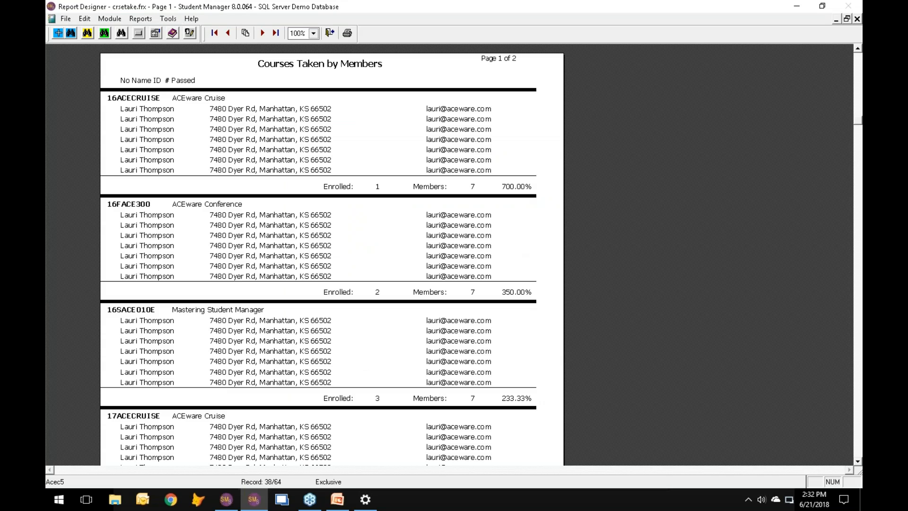
click(330, 33)
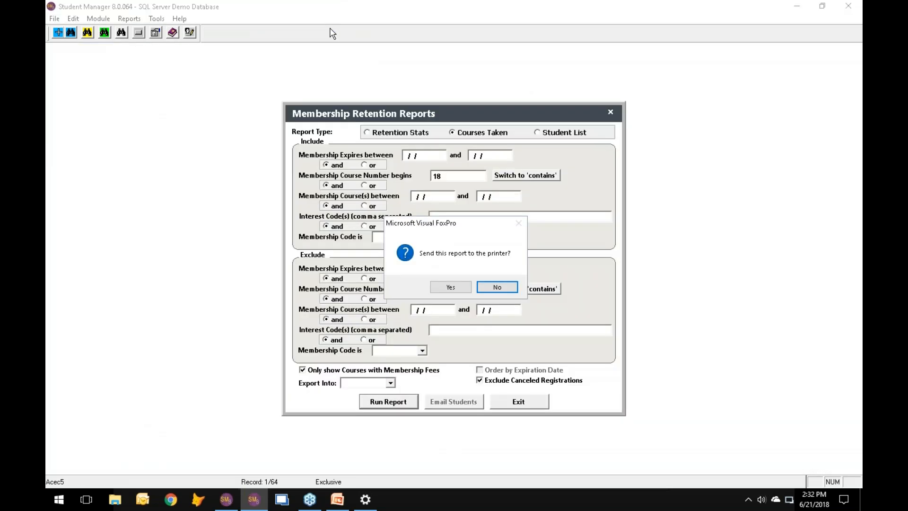
Decline printing, switch to the Student Manager Demo Database window, and run Courses Taken for course numbers beginning with 18, only courses with membership fees
click(493, 288)
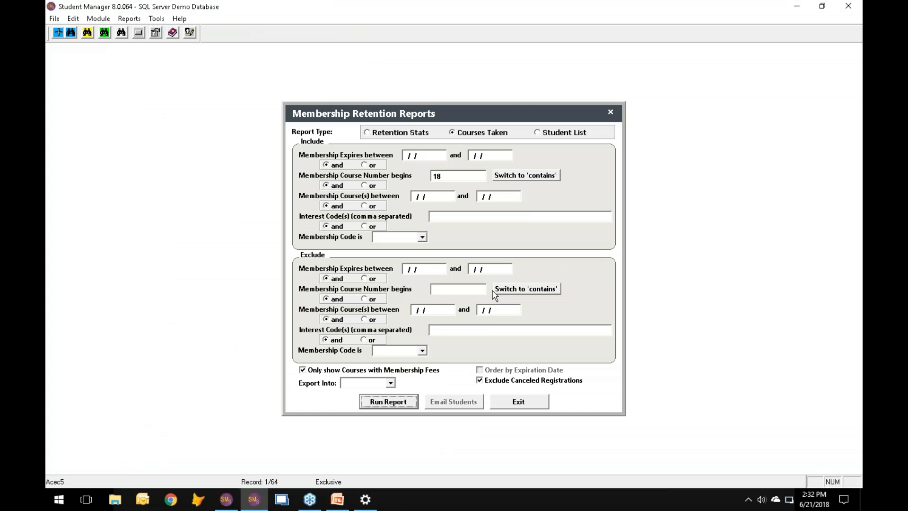
click(232, 505)
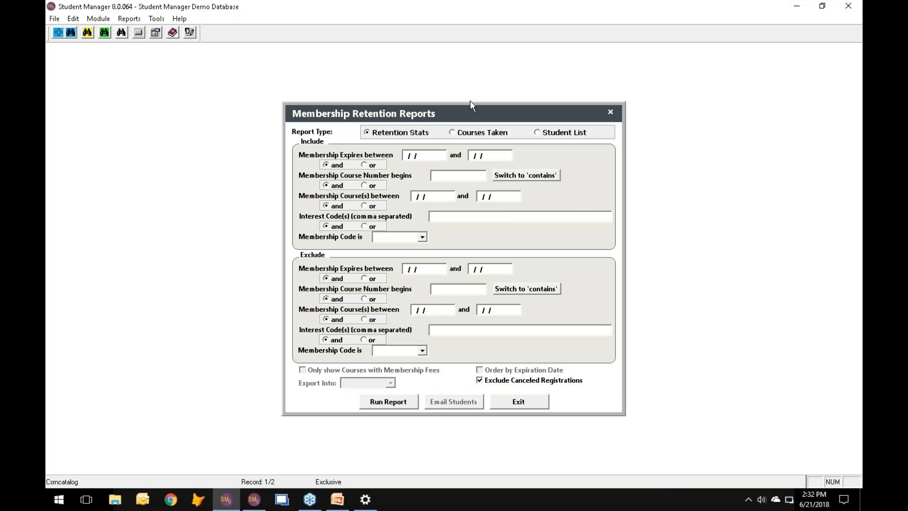
click(466, 134)
click(439, 179)
text(18)
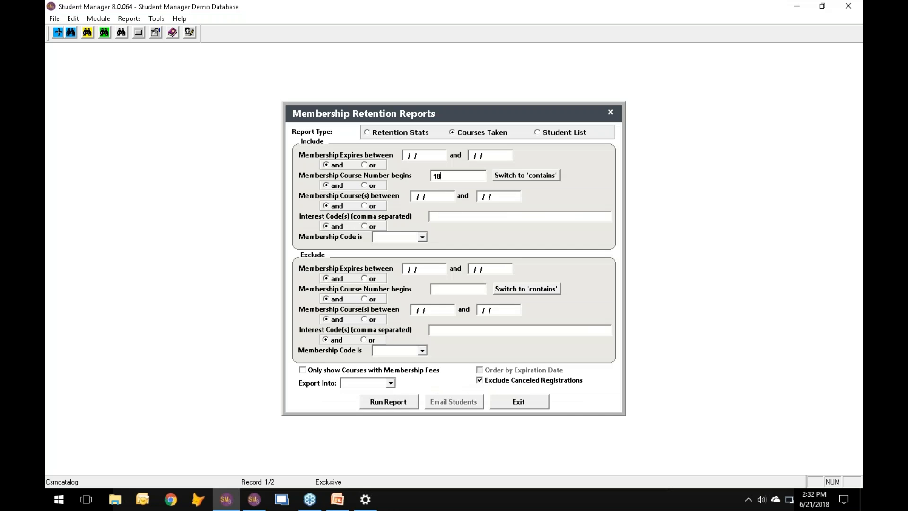
click(303, 371)
click(387, 401)
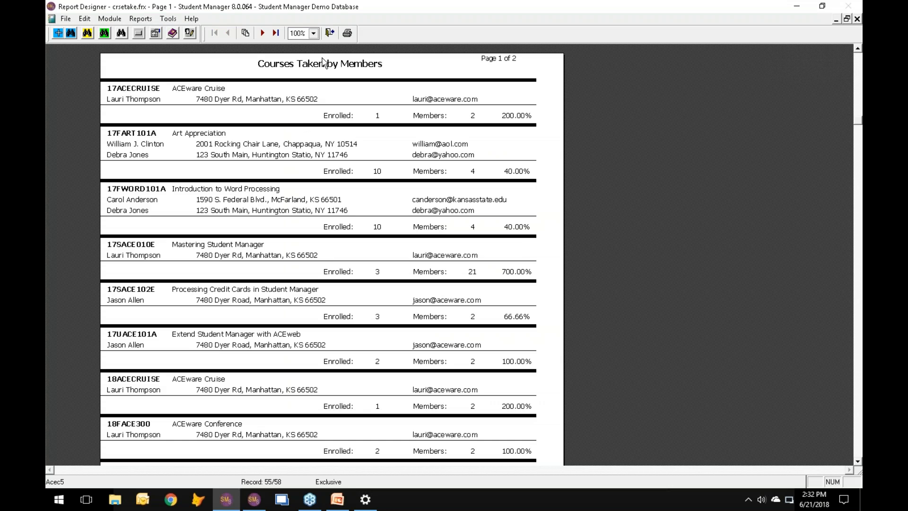
Examine the fee-restricted Courses Taken by Members preview and close it without printing
click(319, 163)
click(479, 205)
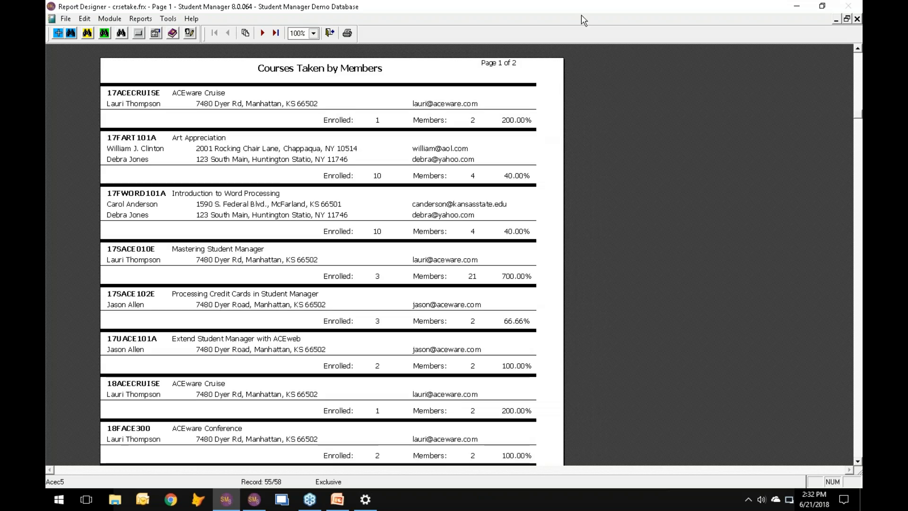
click(330, 33)
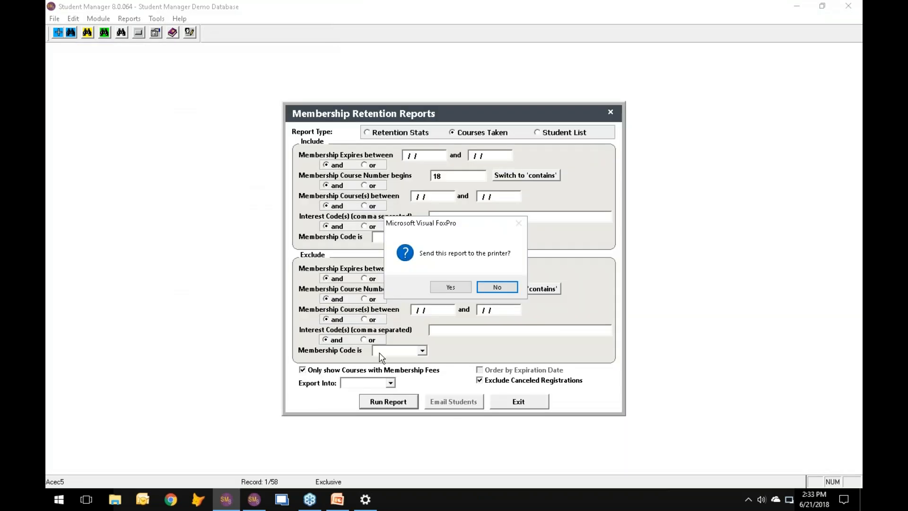
click(497, 288)
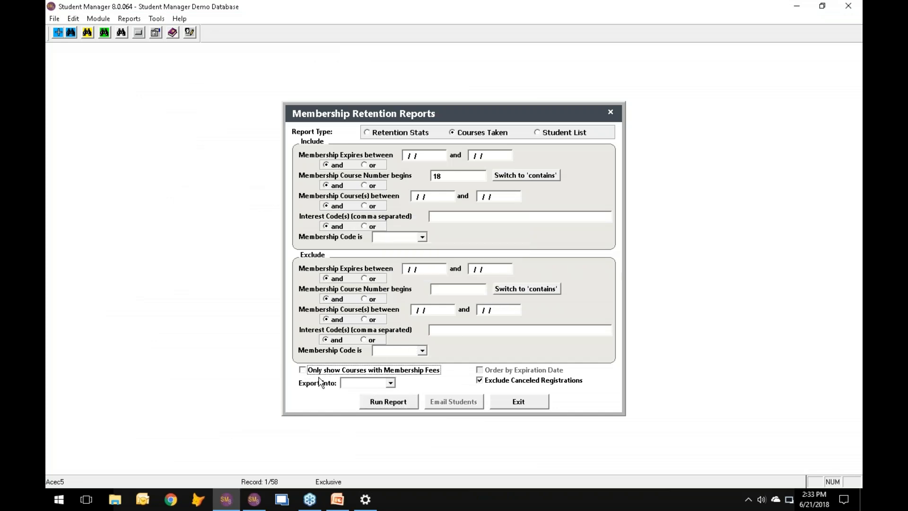
Rerun the Courses Taken report without the membership-fee restriction, review both pages, and close it without printing
click(402, 401)
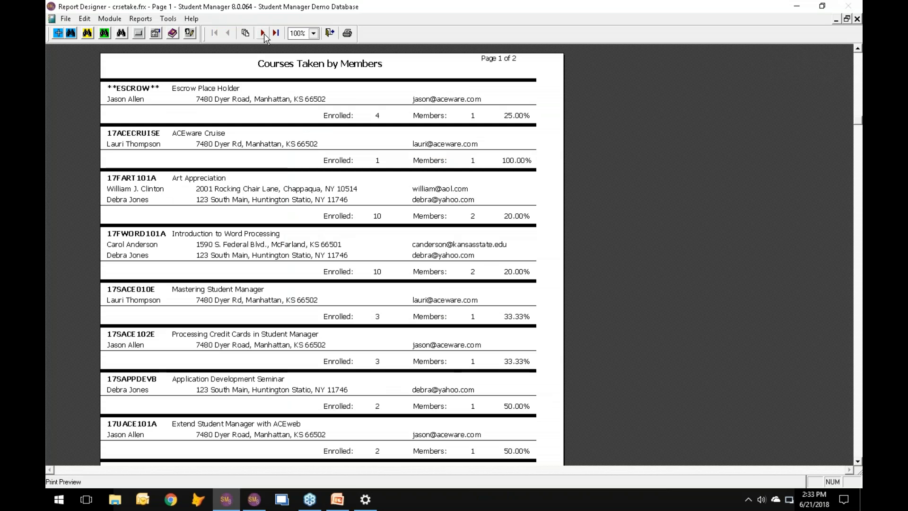
click(262, 34)
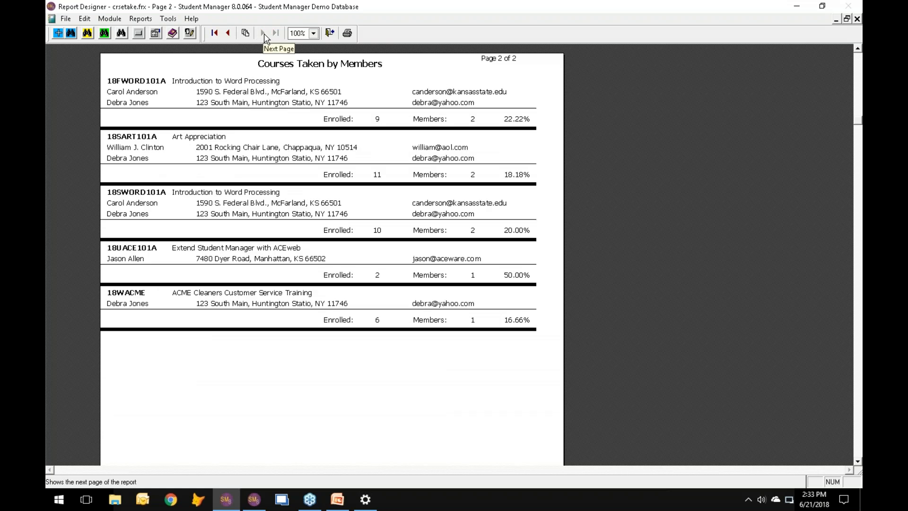
click(230, 34)
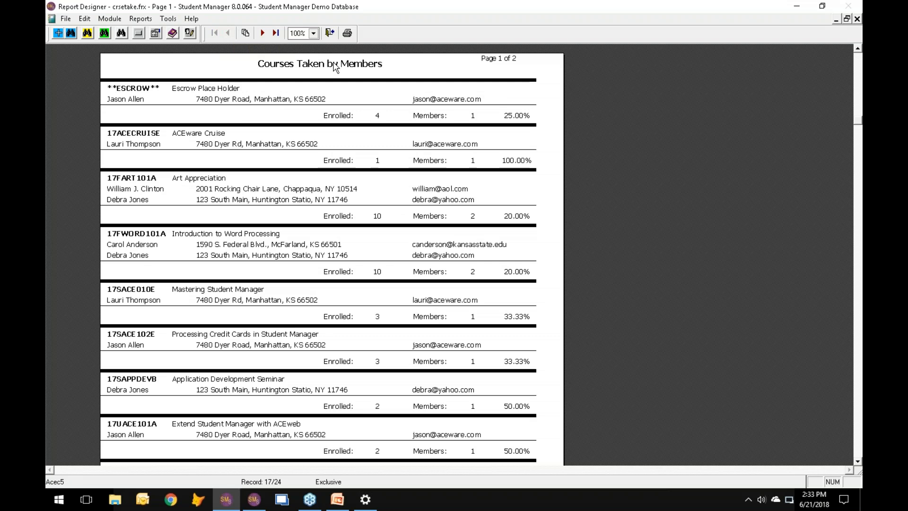
click(329, 34)
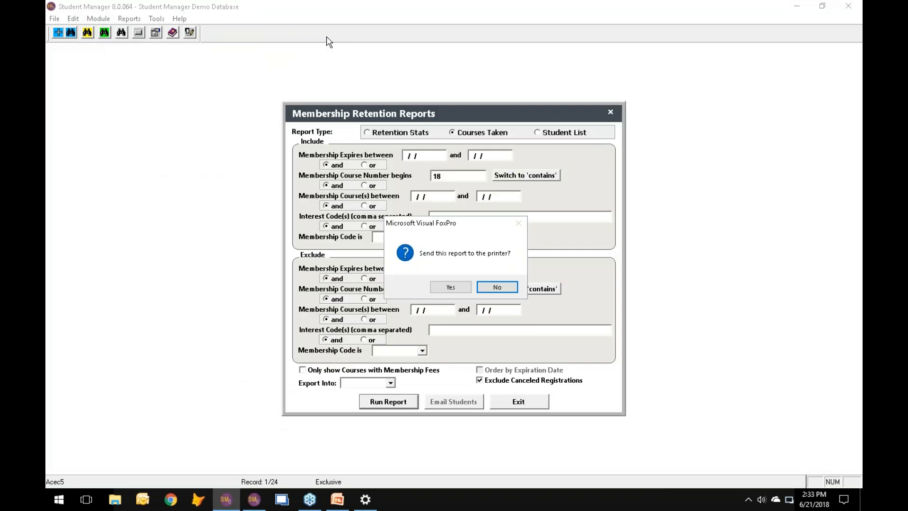
click(506, 288)
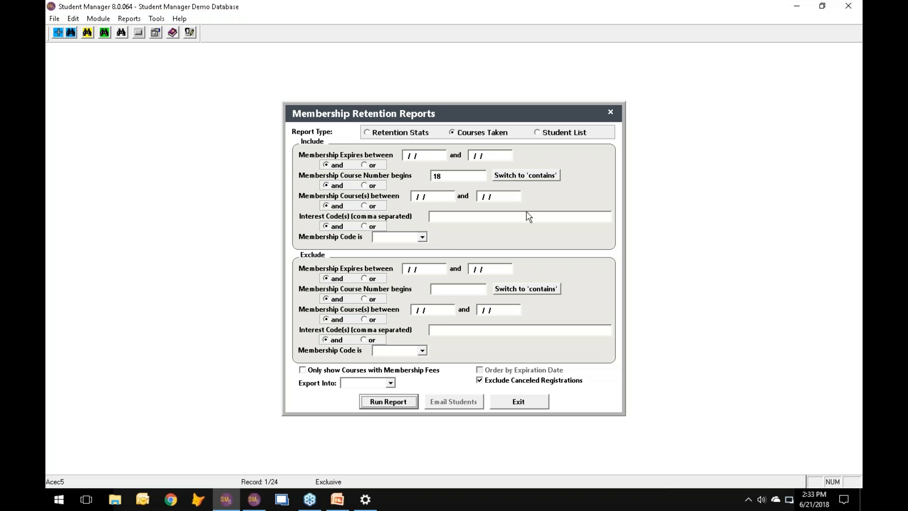
Run the Student List report with the course number filter cleared and close the Members preview without printing
click(544, 134)
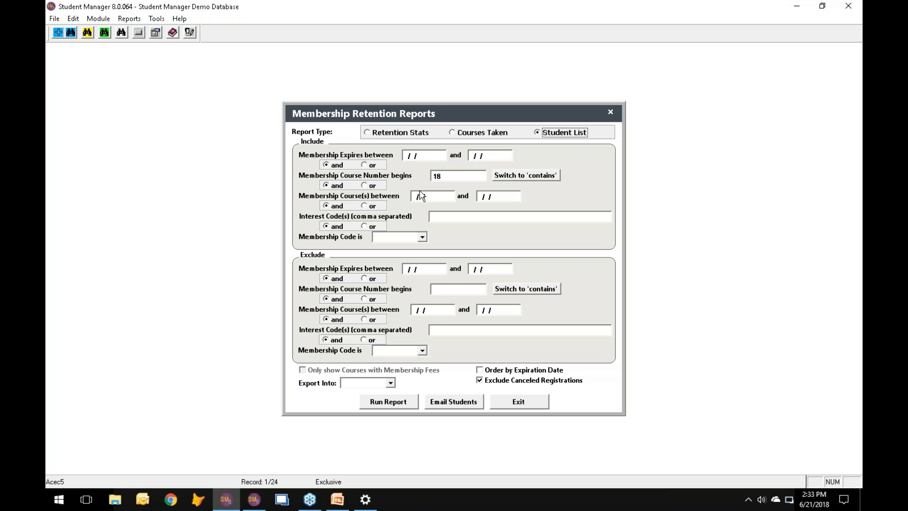
click(468, 178)
key(BackSpace)
click(389, 402)
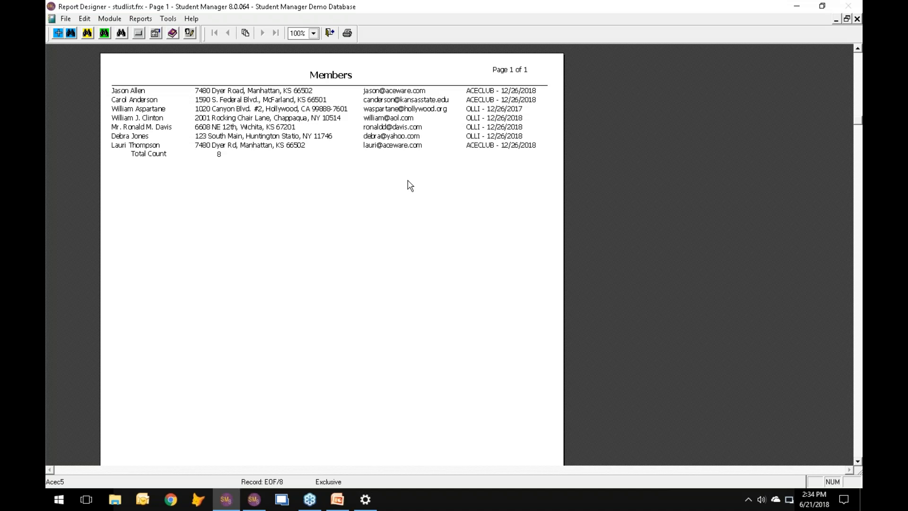
key(Escape)
click(511, 290)
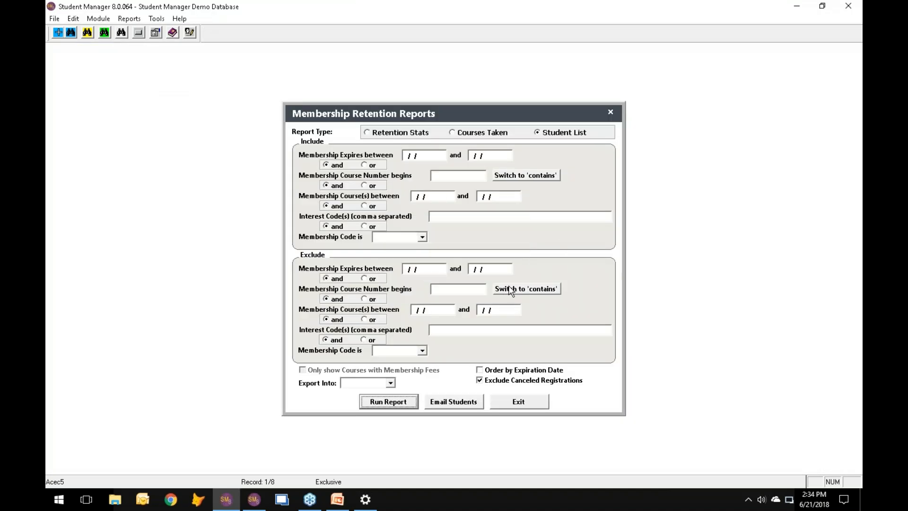
Switch to the SQL Server Demo Database window, run the Student List report without a course number filter, and close it without printing
key(alt+Tab)
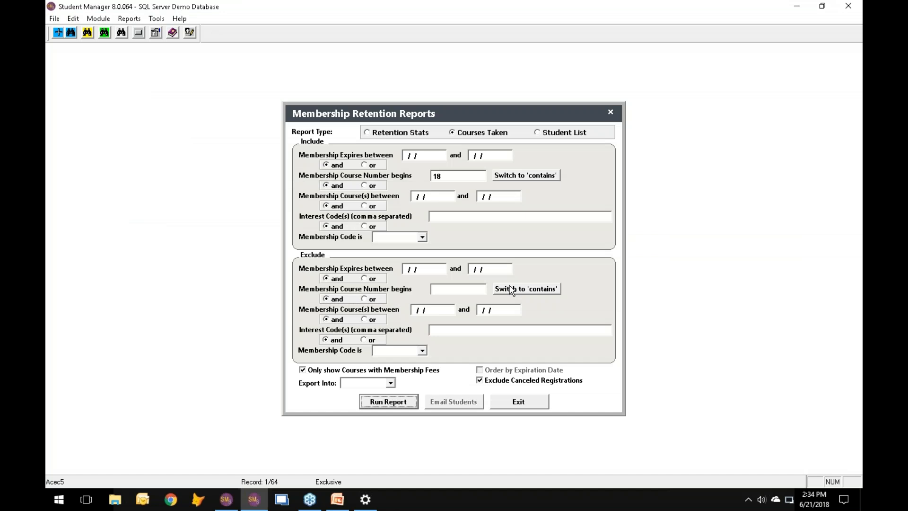
click(539, 133)
drag(446, 176, 385, 176)
key(Delete)
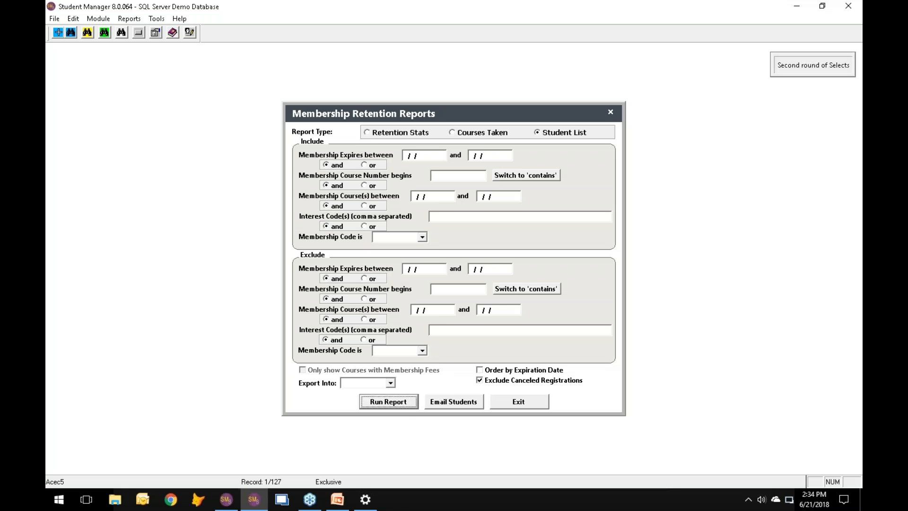
click(402, 403)
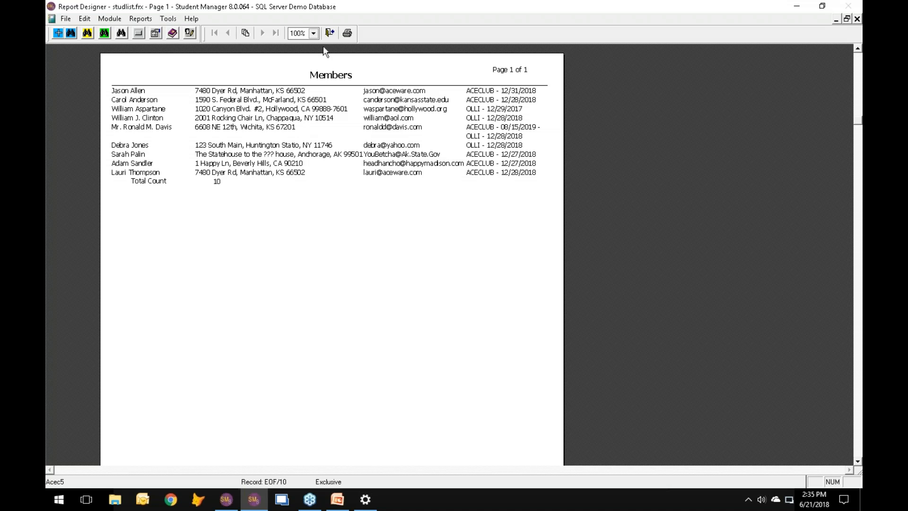
click(329, 34)
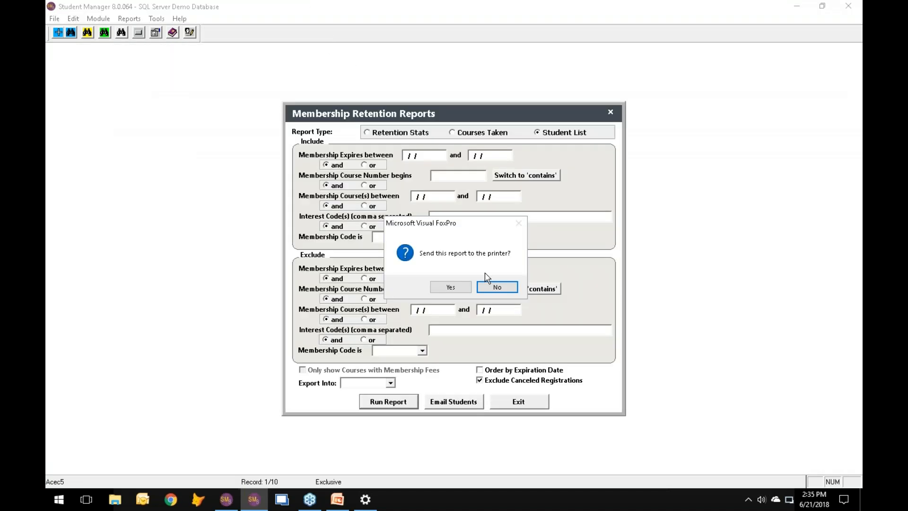
click(495, 290)
Run the Student List for memberships expiring between 06/21/1981 and 12/31/2017 and close the preview without printing
click(407, 156)
text(06211)
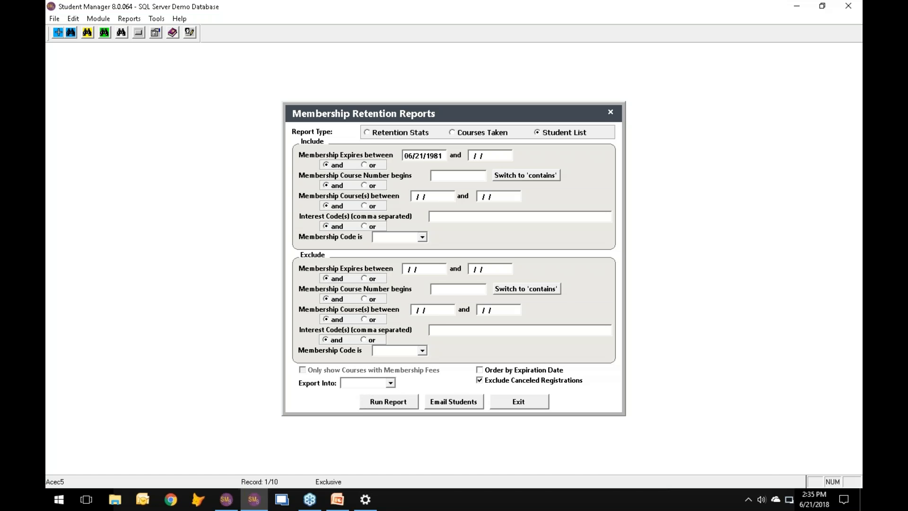
text(12/31/2017)
click(399, 405)
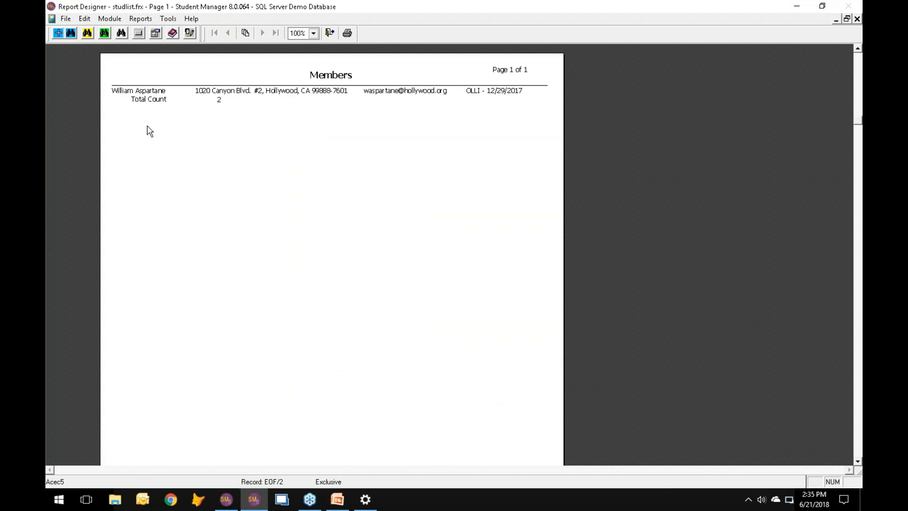
click(329, 34)
click(505, 293)
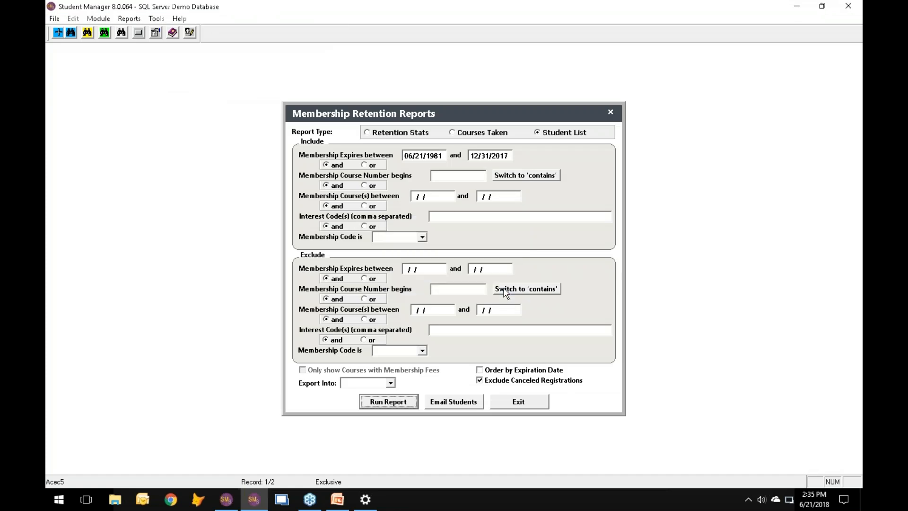
Start an email merge to the filtered students, browse the email merge documents, and load MARKETING for preview
click(462, 401)
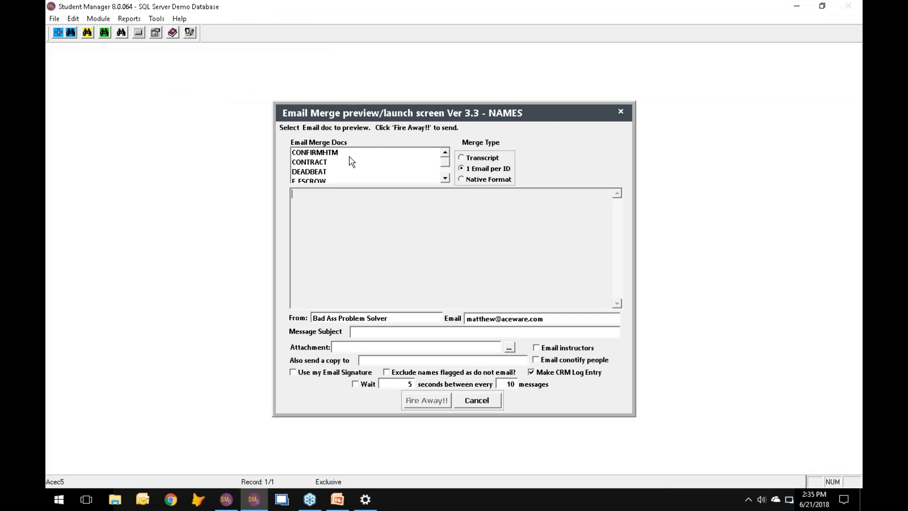
click(445, 178)
click(445, 179)
click(445, 179)
click(445, 179)
click(445, 179)
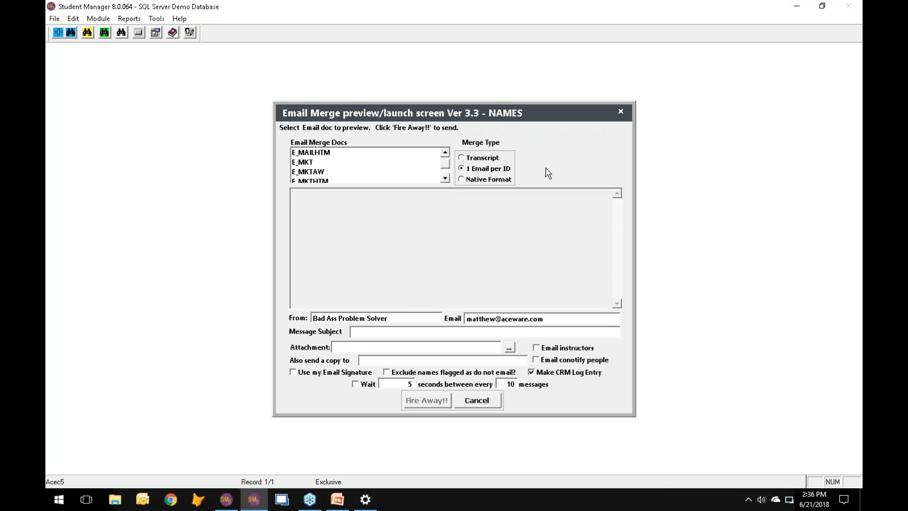
click(445, 179)
click(445, 179)
click(445, 179)
click(445, 179)
click(446, 179)
click(445, 179)
click(445, 179)
click(445, 180)
click(445, 180)
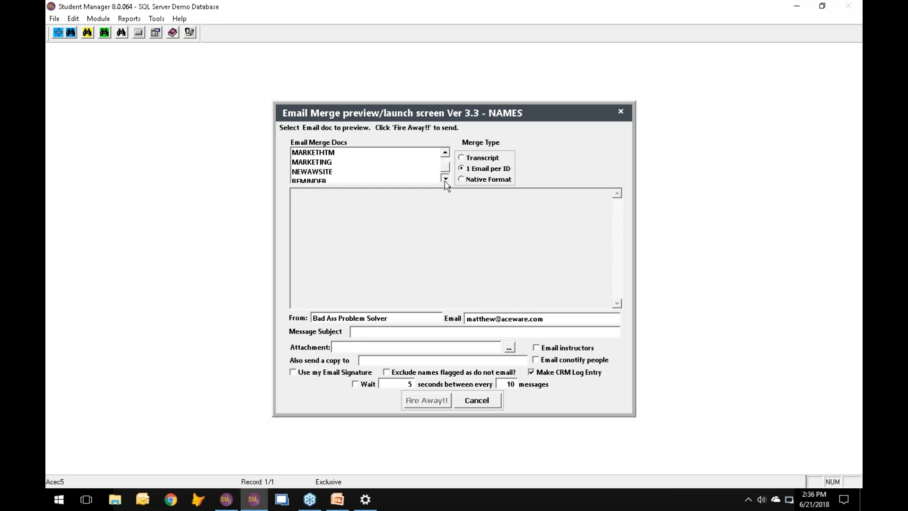
click(445, 180)
click(445, 178)
click(445, 179)
click(445, 179)
click(445, 179)
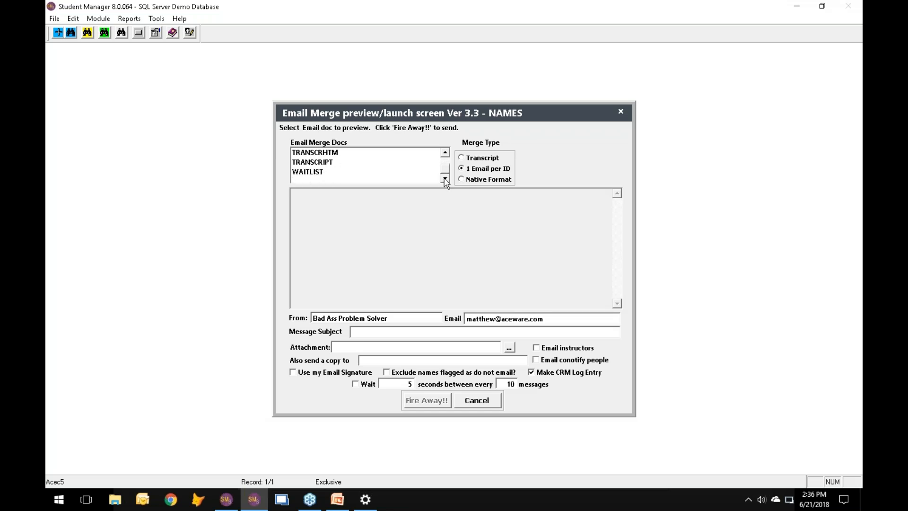
click(446, 153)
click(446, 152)
click(447, 153)
click(446, 153)
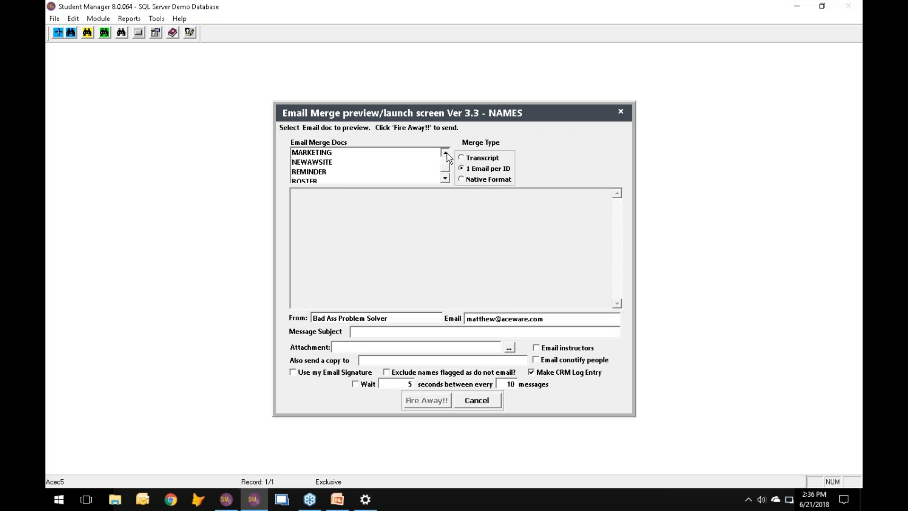
click(447, 153)
click(446, 153)
click(446, 153)
click(446, 152)
click(446, 153)
click(446, 153)
click(446, 152)
click(446, 153)
click(446, 153)
click(446, 153)
click(446, 152)
click(446, 152)
click(446, 178)
click(446, 179)
click(445, 179)
click(445, 179)
click(445, 178)
click(446, 179)
click(445, 178)
click(445, 178)
click(445, 178)
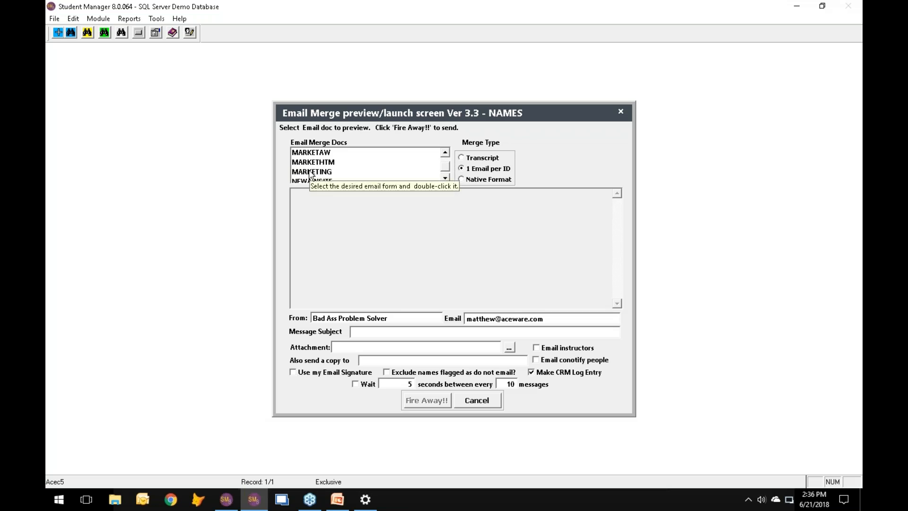
double_click(310, 172)
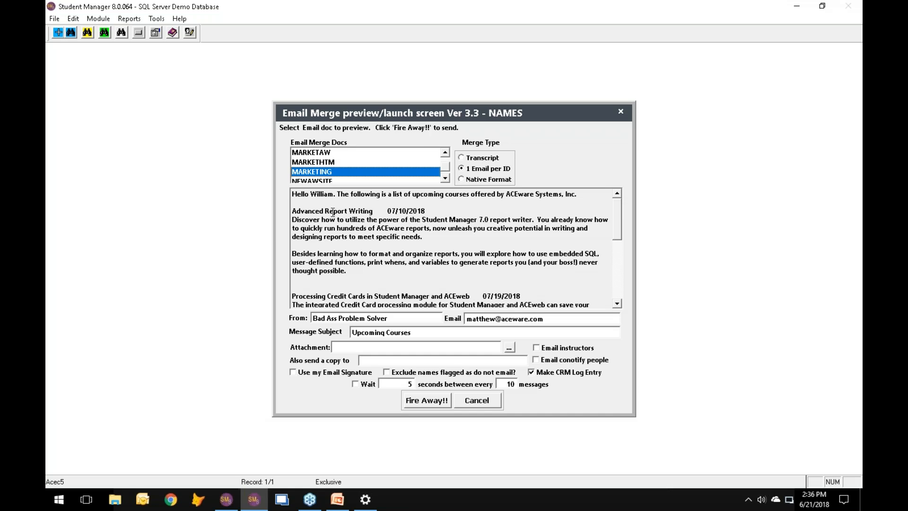
Read through the MARKETING email preview and cancel the email merge without sending
scroll(400, 250, down, 3)
scroll(400, 250, down, 3)
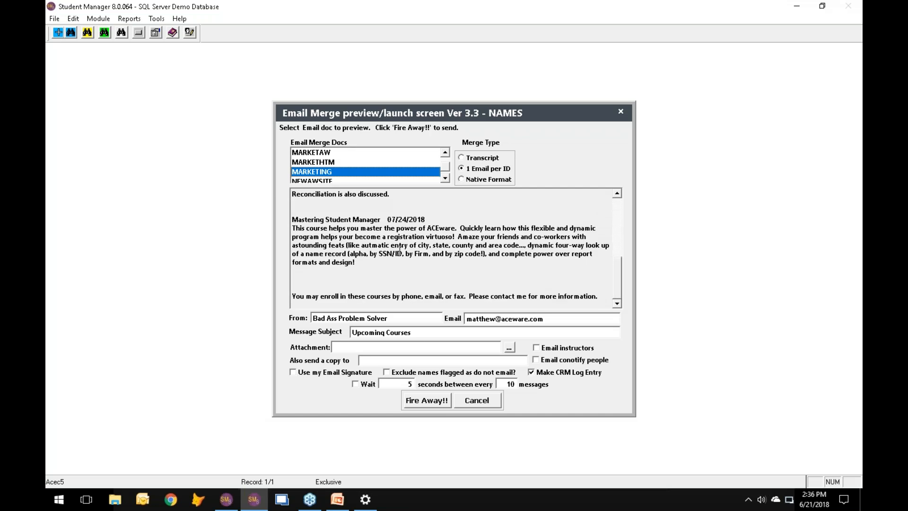
scroll(400, 249, up, 6)
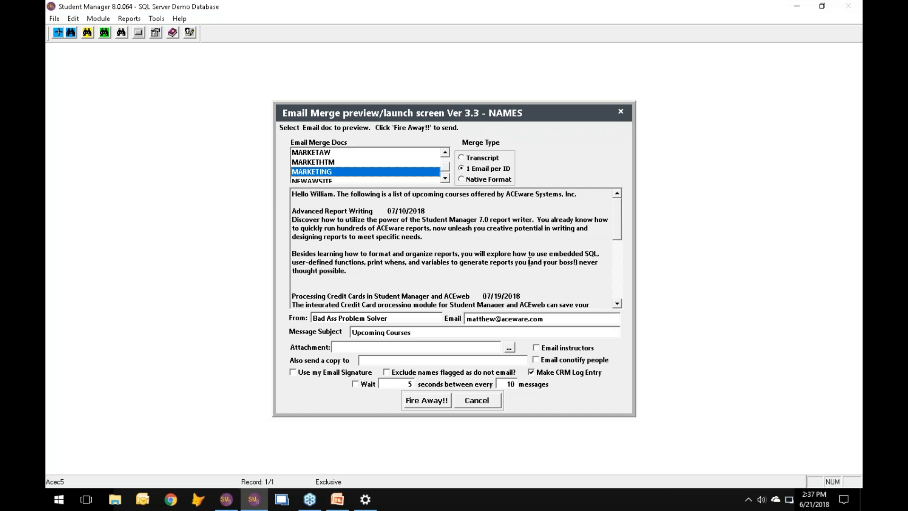
click(482, 404)
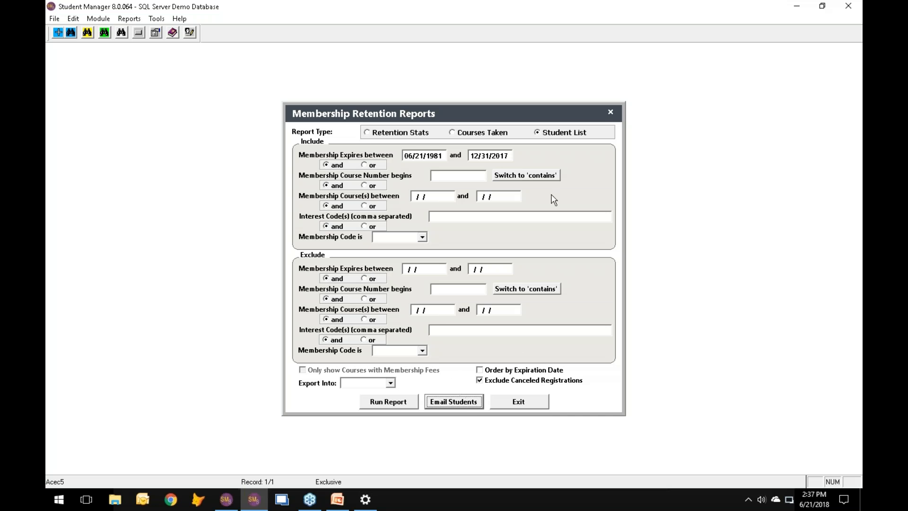
Restrict the Student List to the ACECLUB membership code, run the report, and dismiss the resulting message
click(422, 238)
click(414, 250)
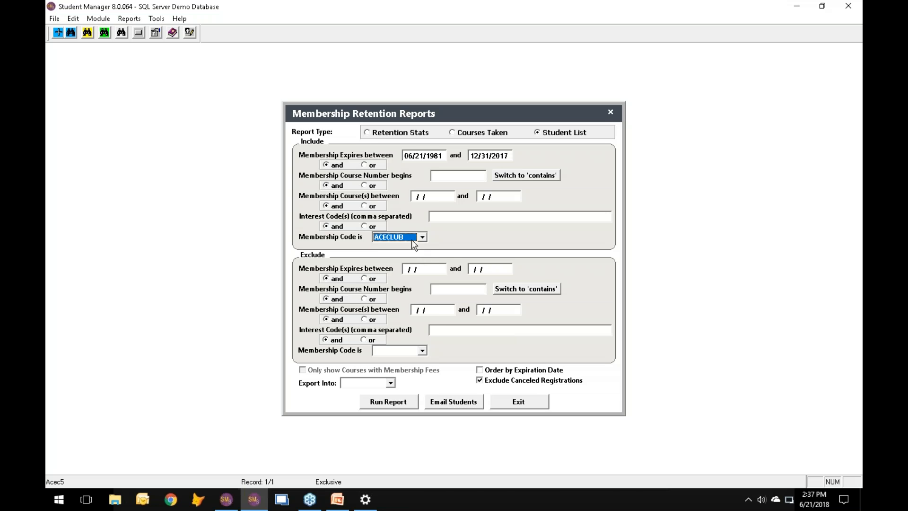
click(392, 401)
click(530, 287)
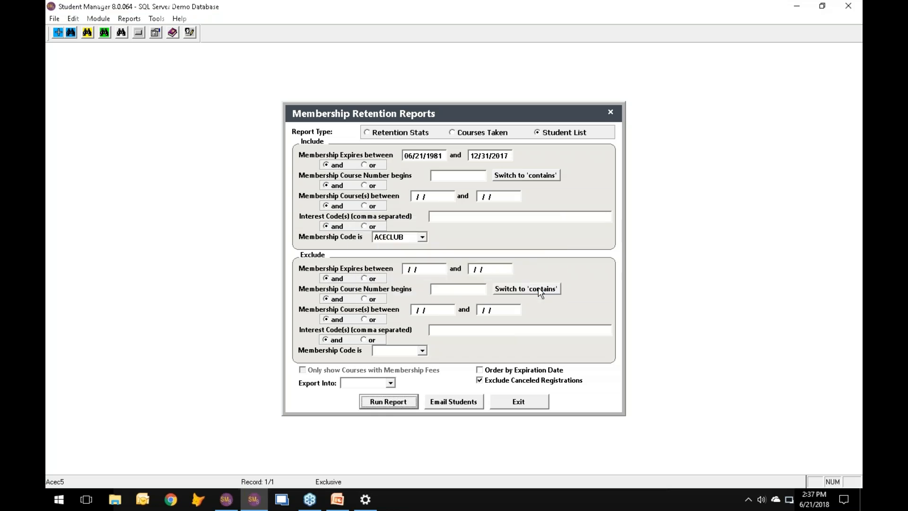
Restrict the Student List to the OLLI membership code, run the report, and close its preview without printing
click(422, 236)
click(395, 258)
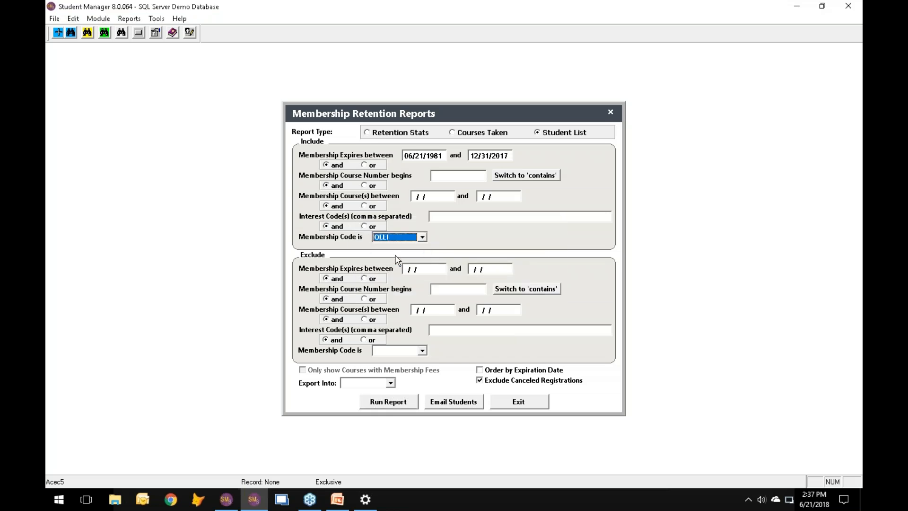
click(388, 402)
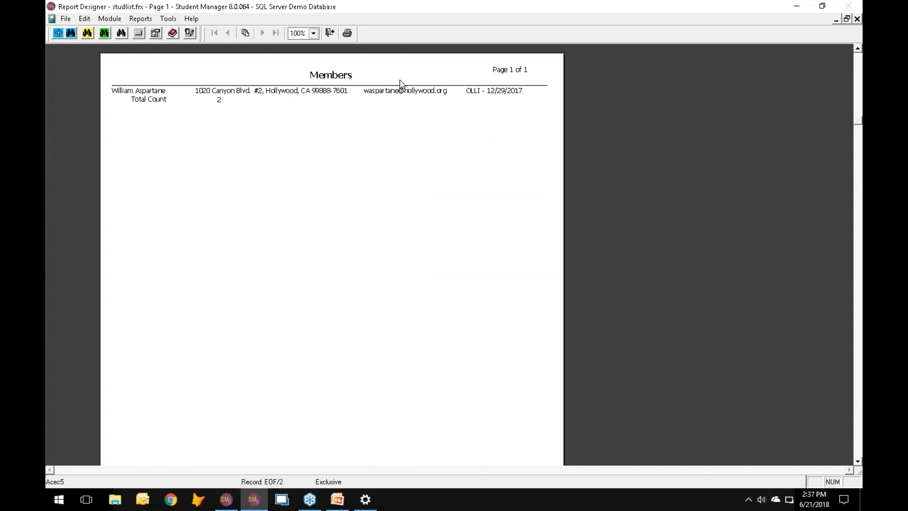
click(329, 34)
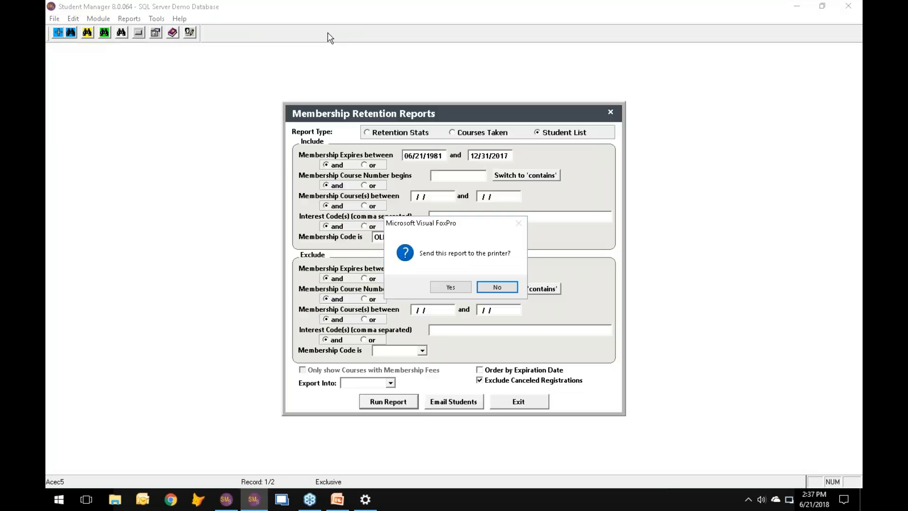
click(491, 291)
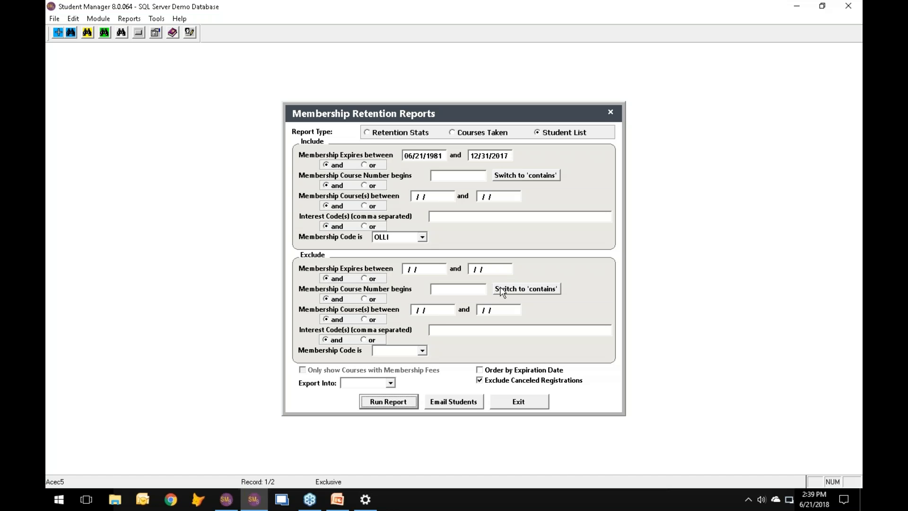
Start an email merge to the OLLI students with do-not-email names excluded, and cancel it without sending
click(456, 403)
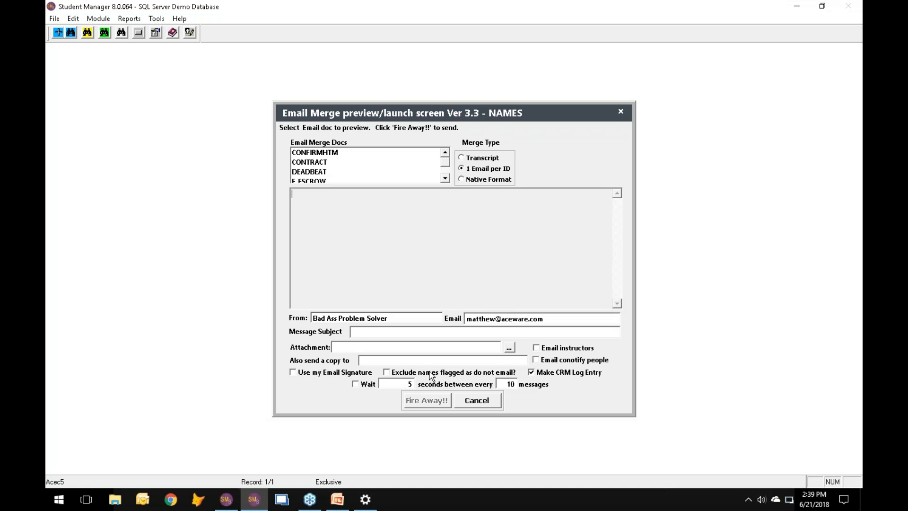
click(388, 373)
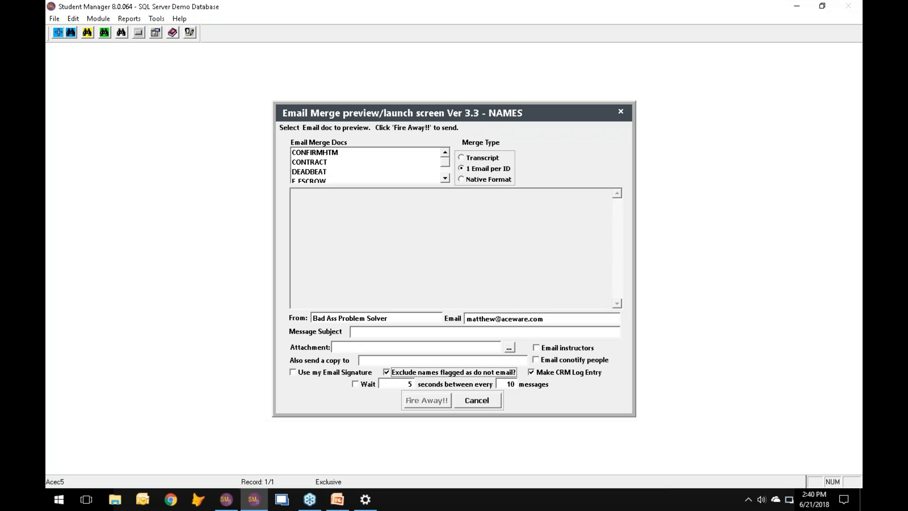
click(475, 400)
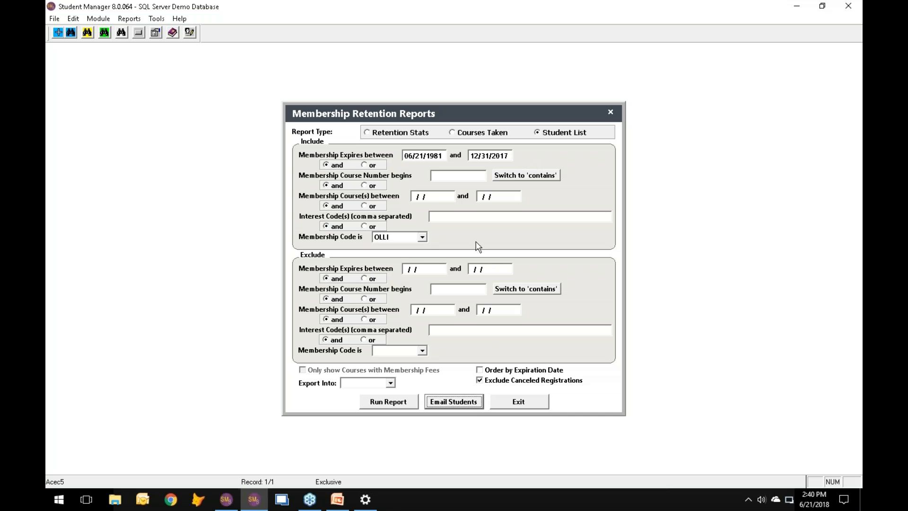
Rerun the OLLI Student List to review its members, and dismiss the preview without sending it to the printer
click(385, 405)
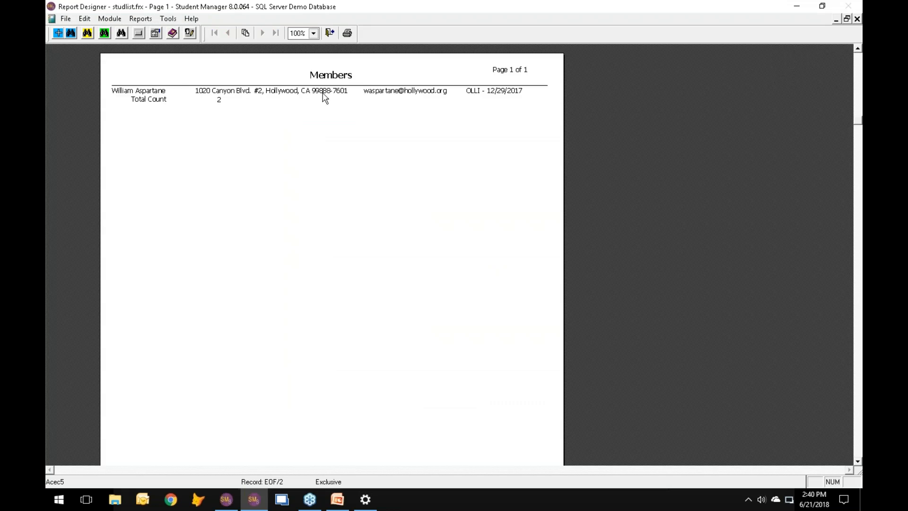
click(329, 34)
click(491, 287)
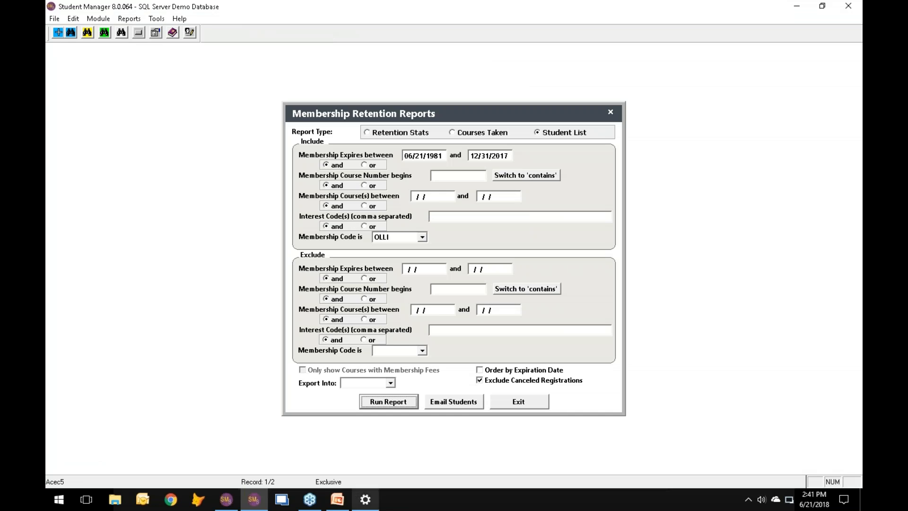
Switch to the PowerPoint slide show to present the Summary slide on memberships
click(346, 502)
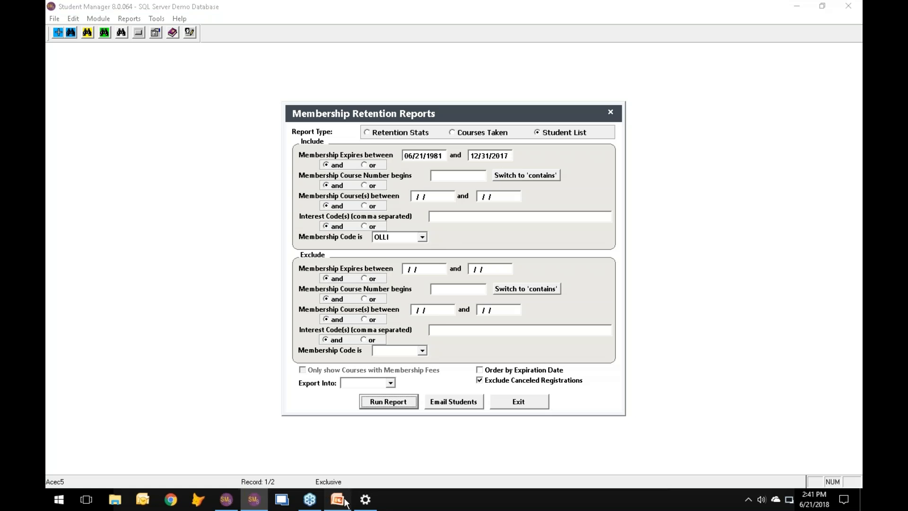
click(347, 422)
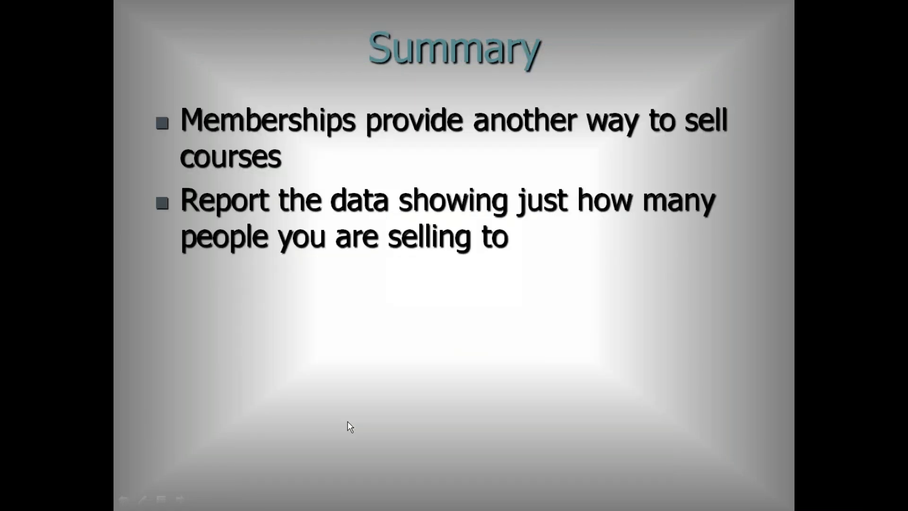